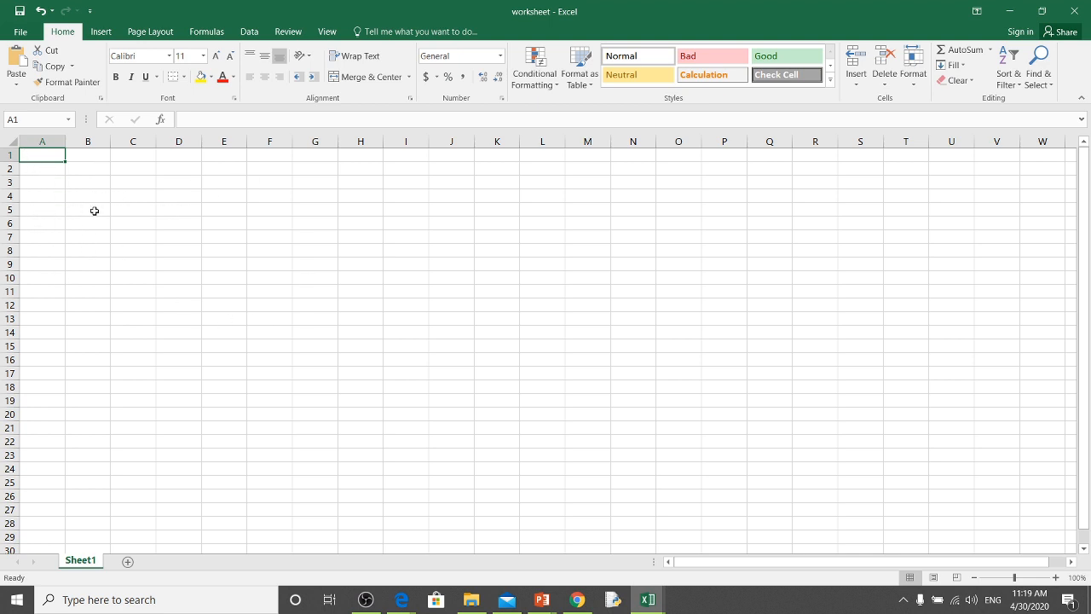
click(90, 198)
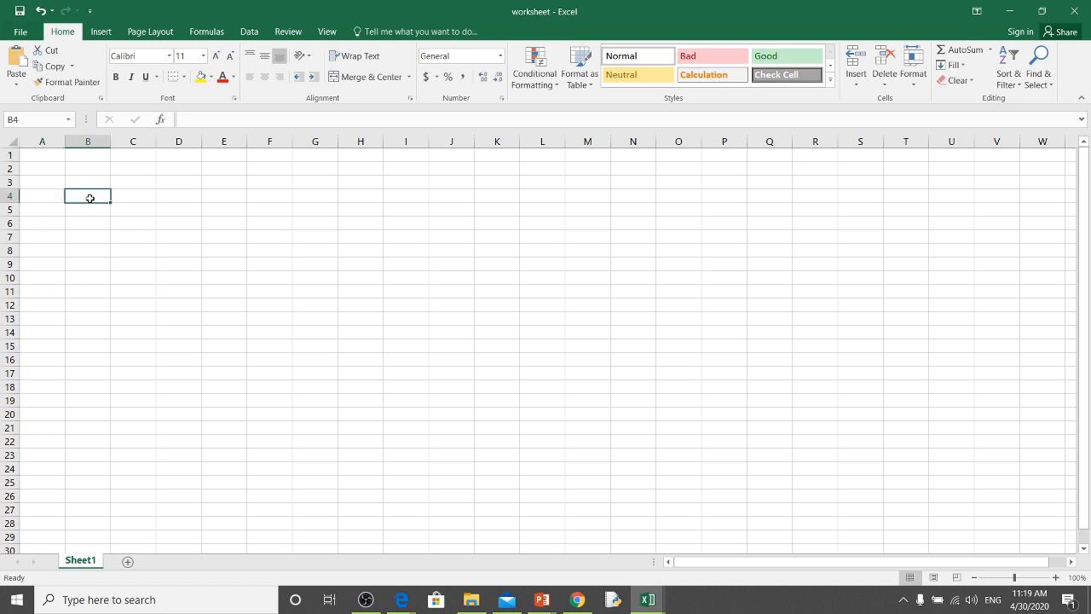
click(97, 223)
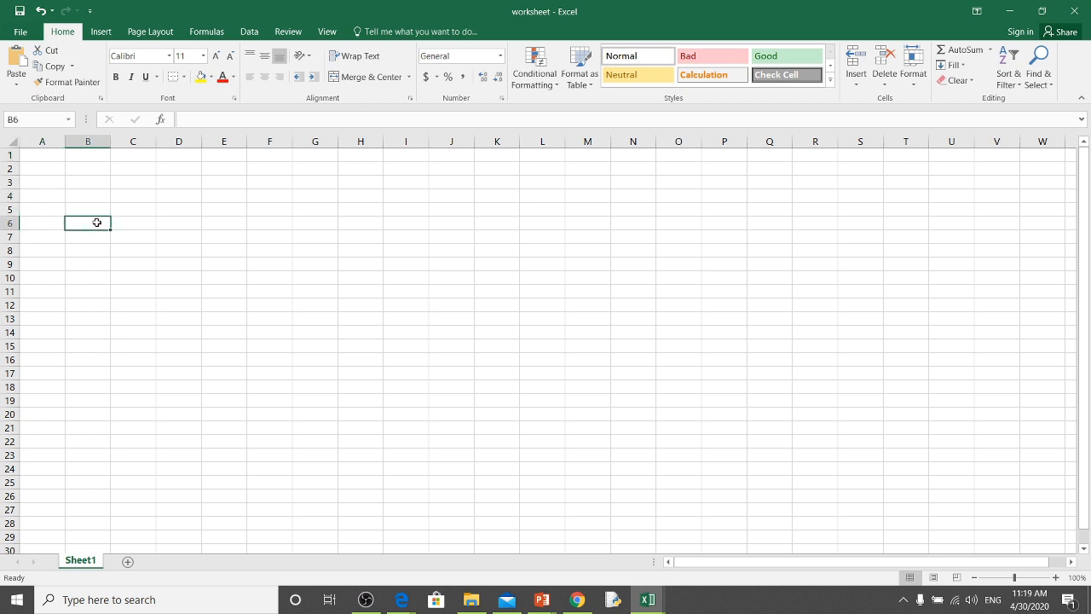
click(146, 192)
click(51, 194)
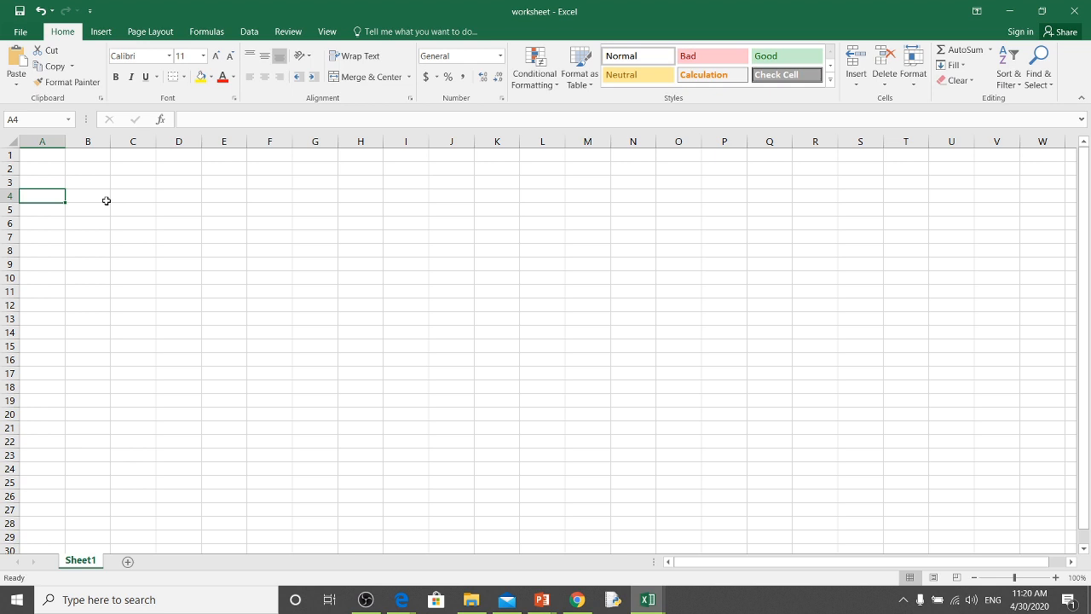
Step: Enter the header Name in A1 and fill A2 to A6 with the five students' first names
click(49, 158)
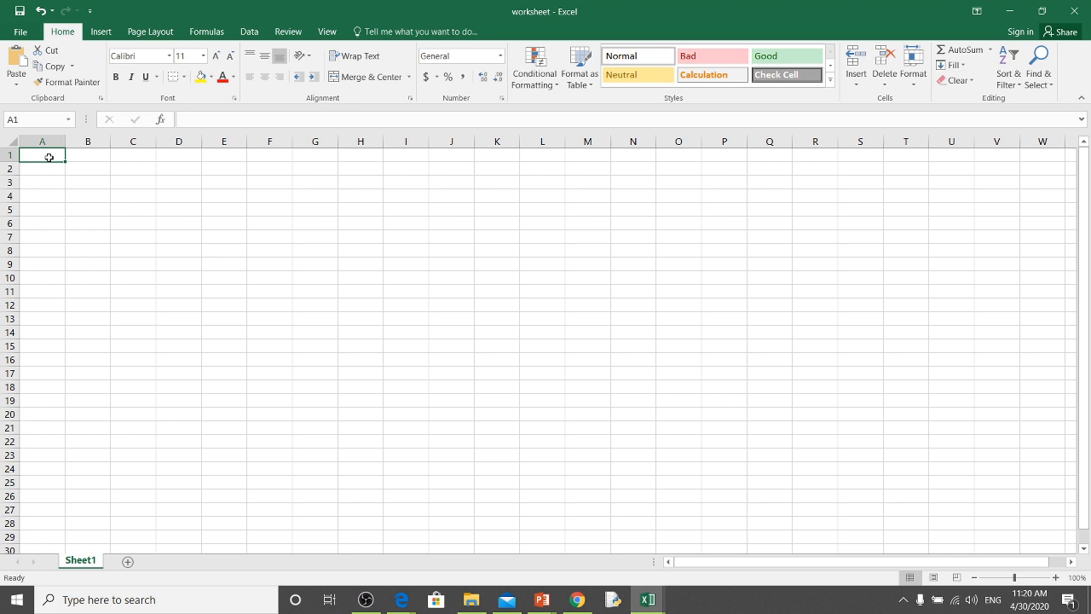
text(Name)
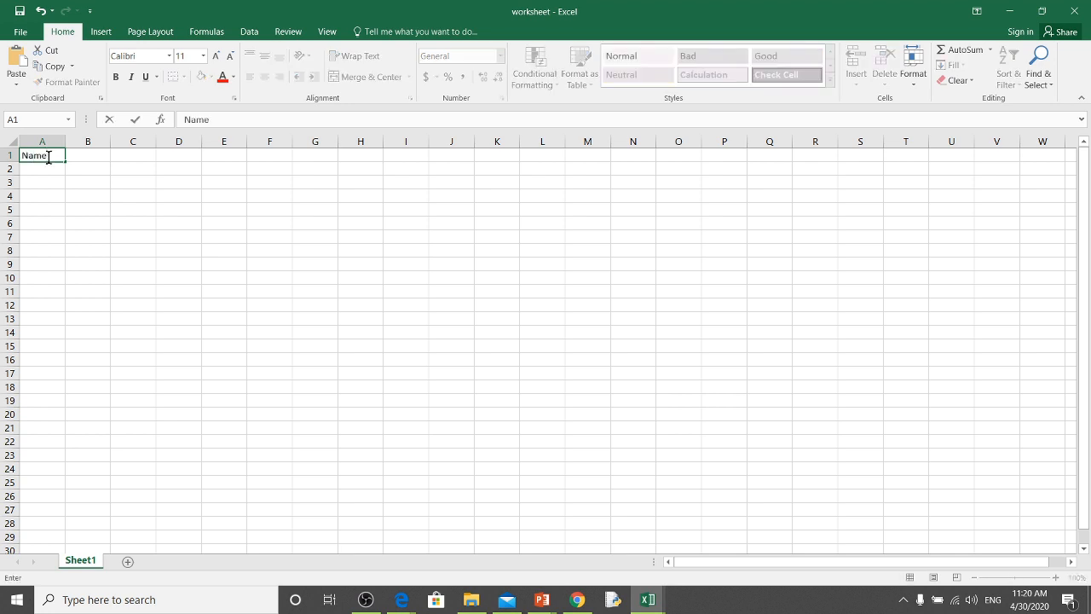
click(38, 171)
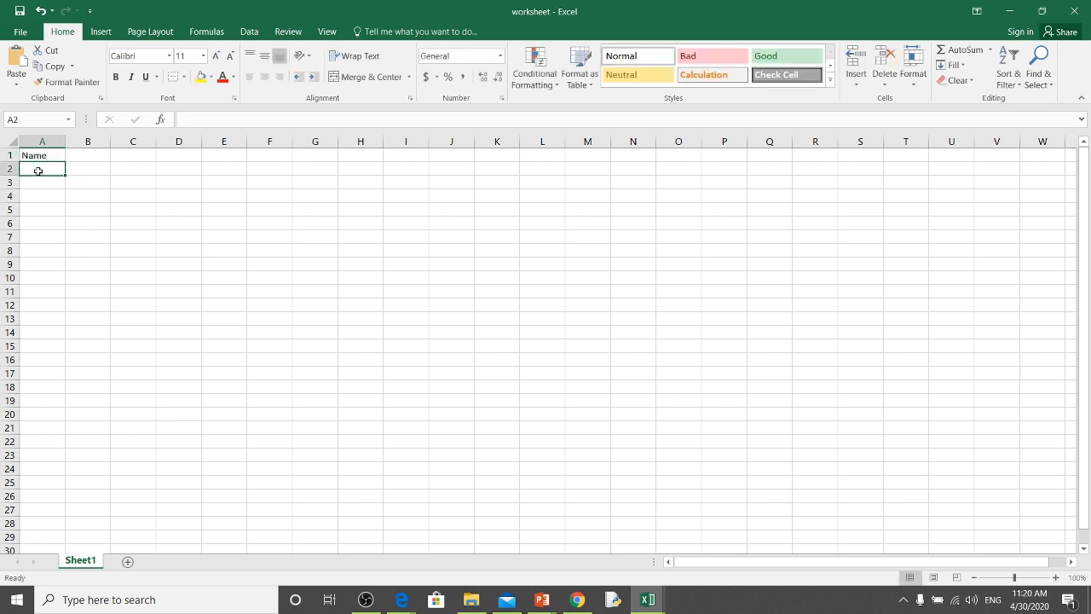
text(Sanuka)
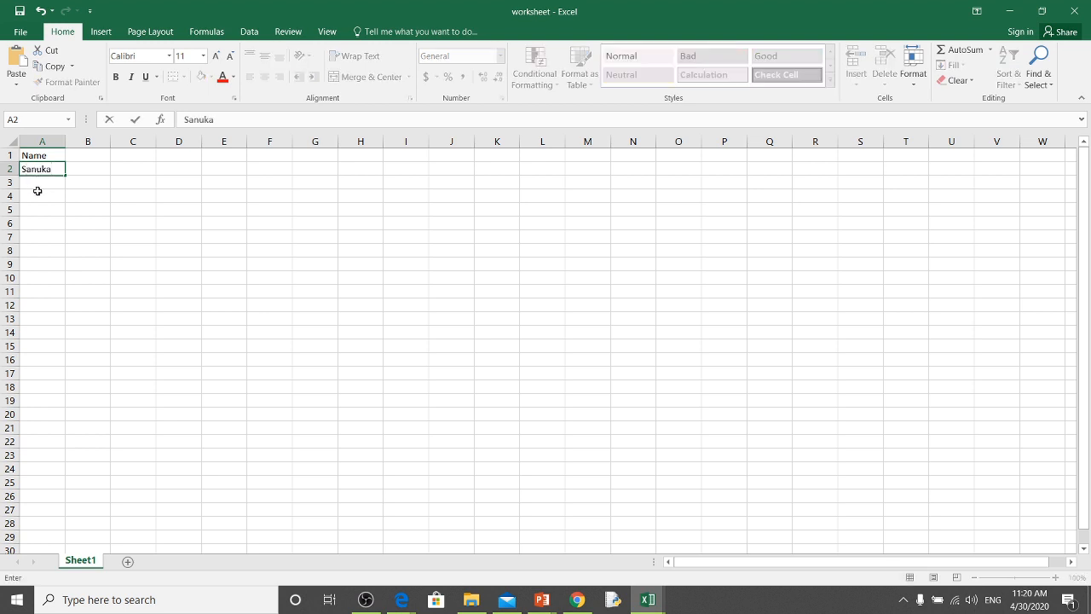
click(40, 181)
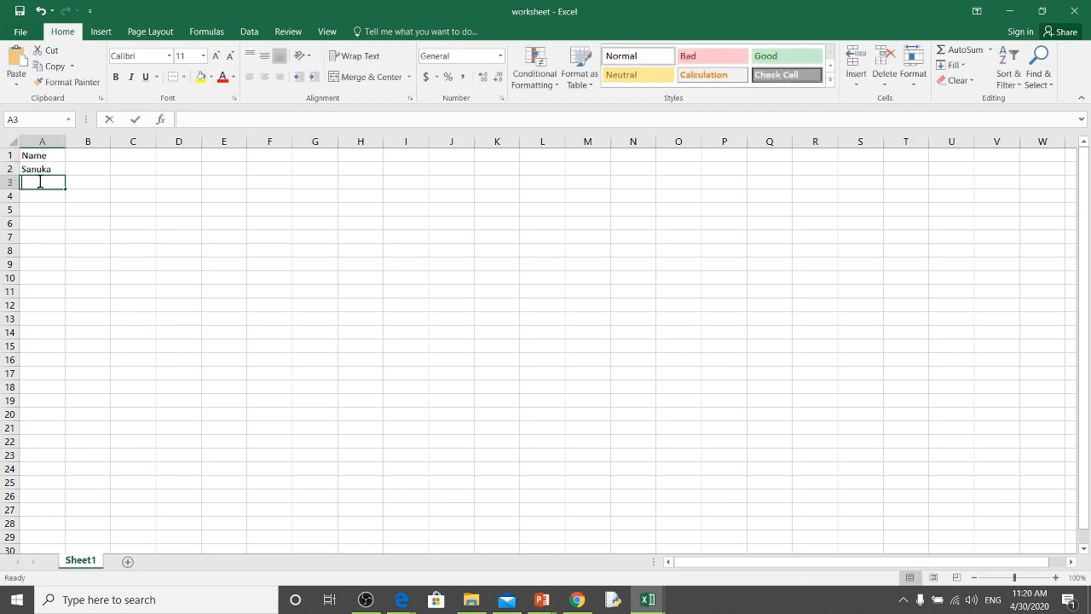
text(Kawindu)
click(39, 202)
text(Himasha)
click(38, 211)
text(Shashika)
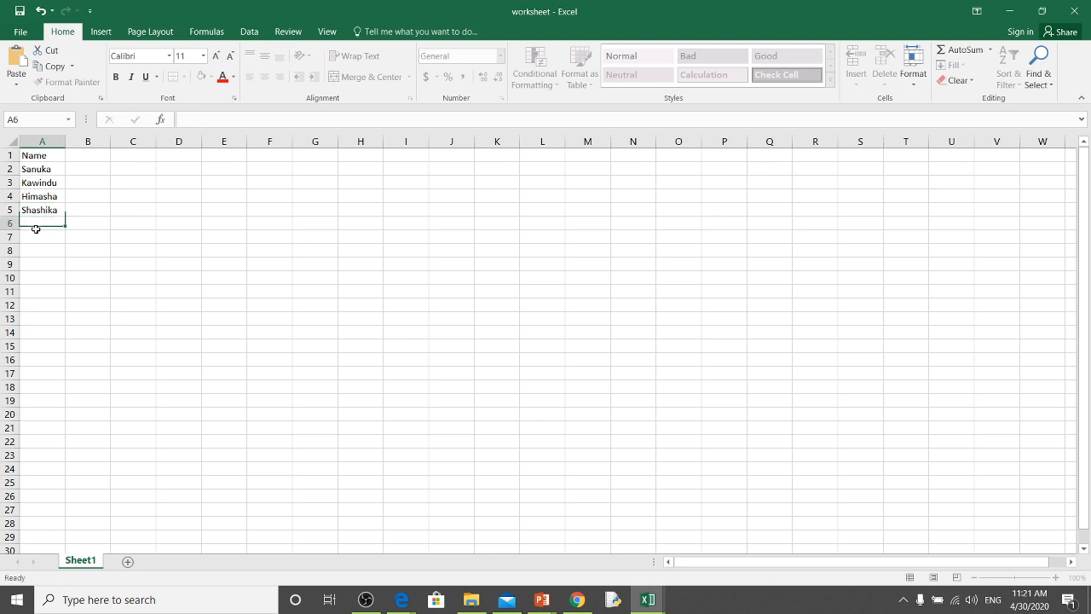
click(36, 227)
text(Kai)
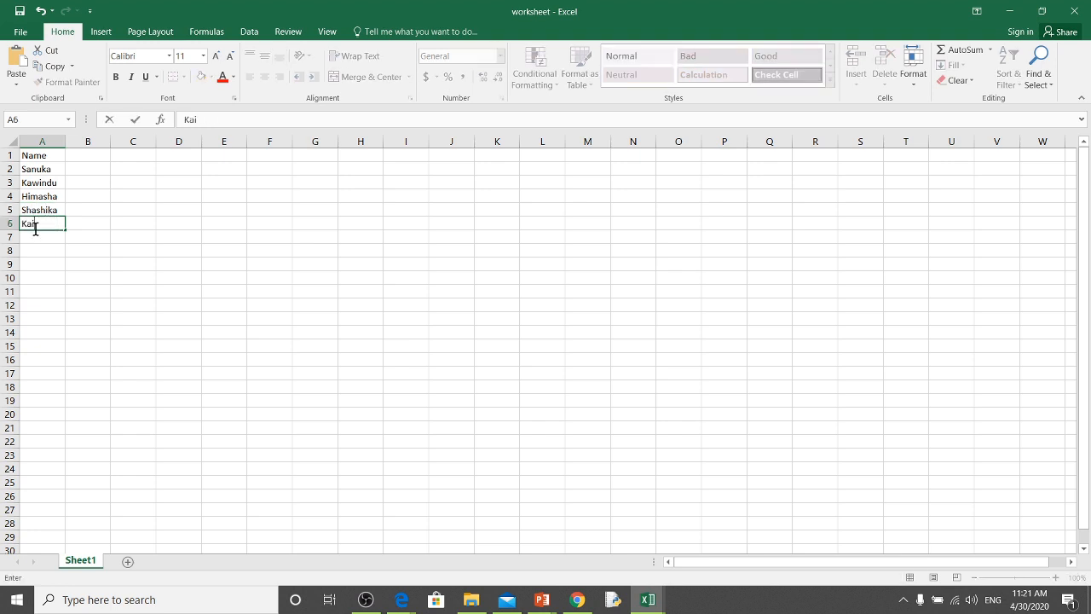
text(shalya)
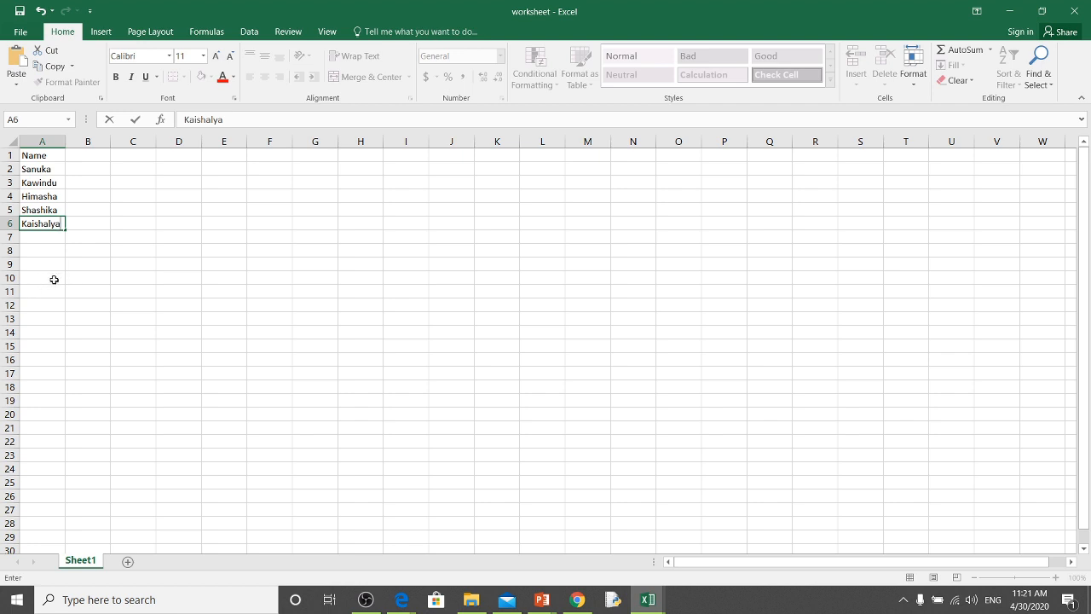
Step: Widen column A slightly so the student names have more room
click(65, 140)
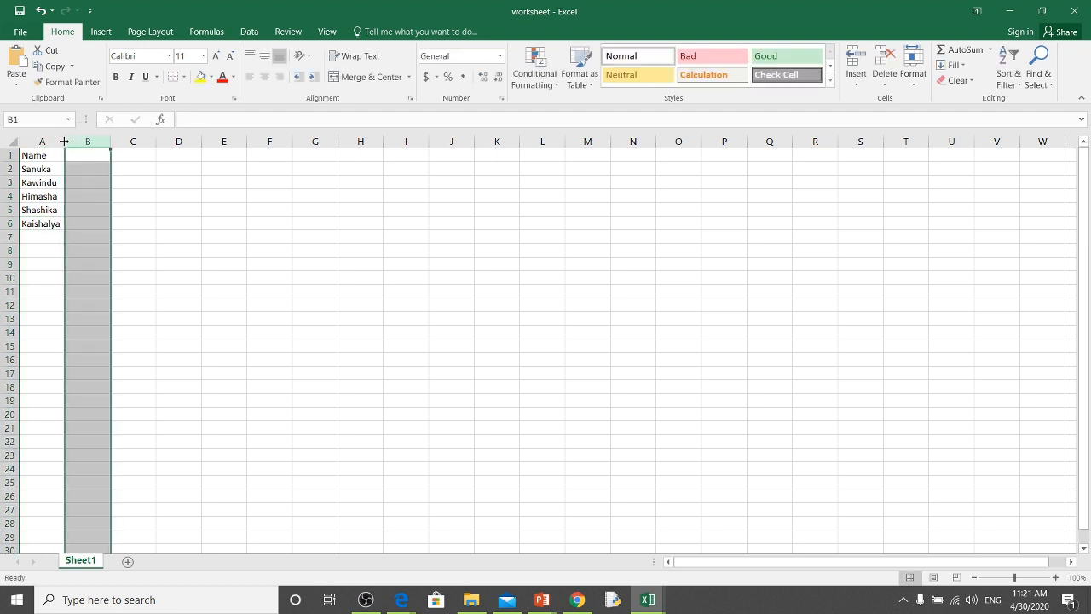
drag(64, 140, 82, 140)
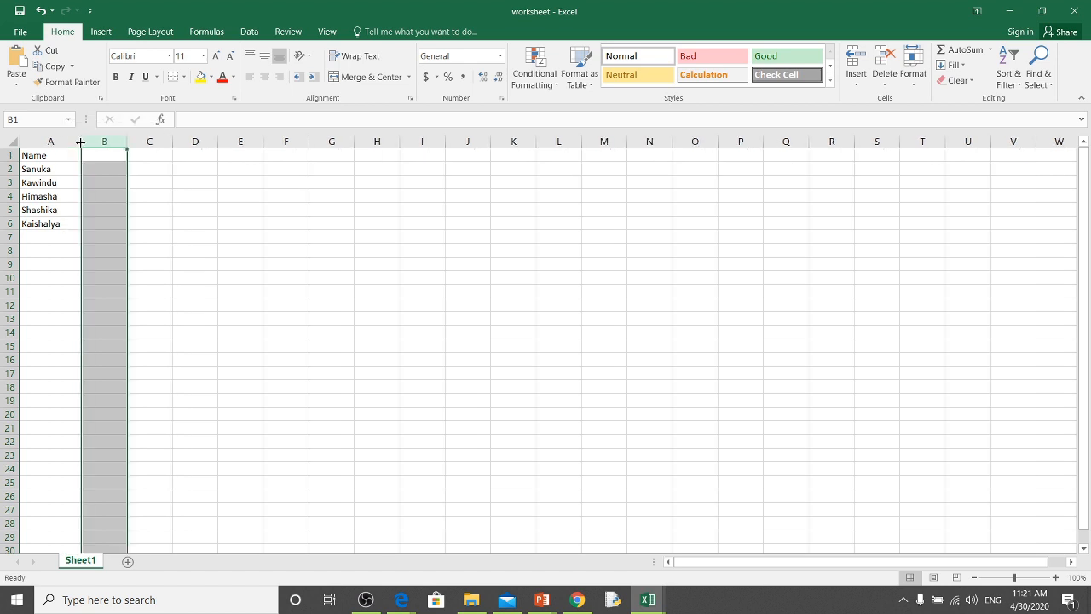
click(148, 179)
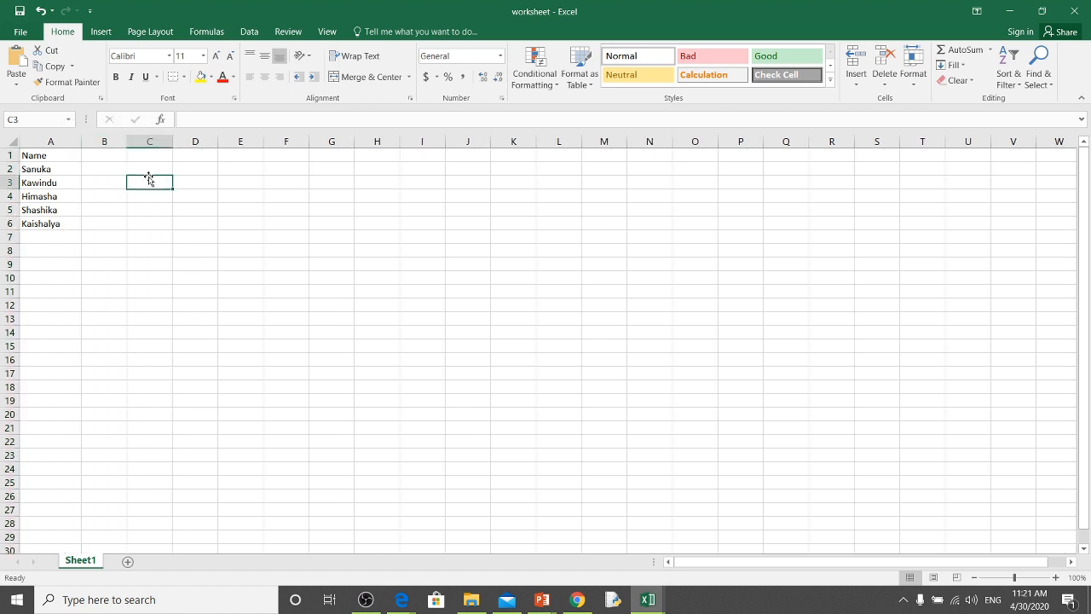
Step: Add a Maths column with its header in B1 and the marks 45, 40, 90, ab and 80 in B2 to B6
click(104, 154)
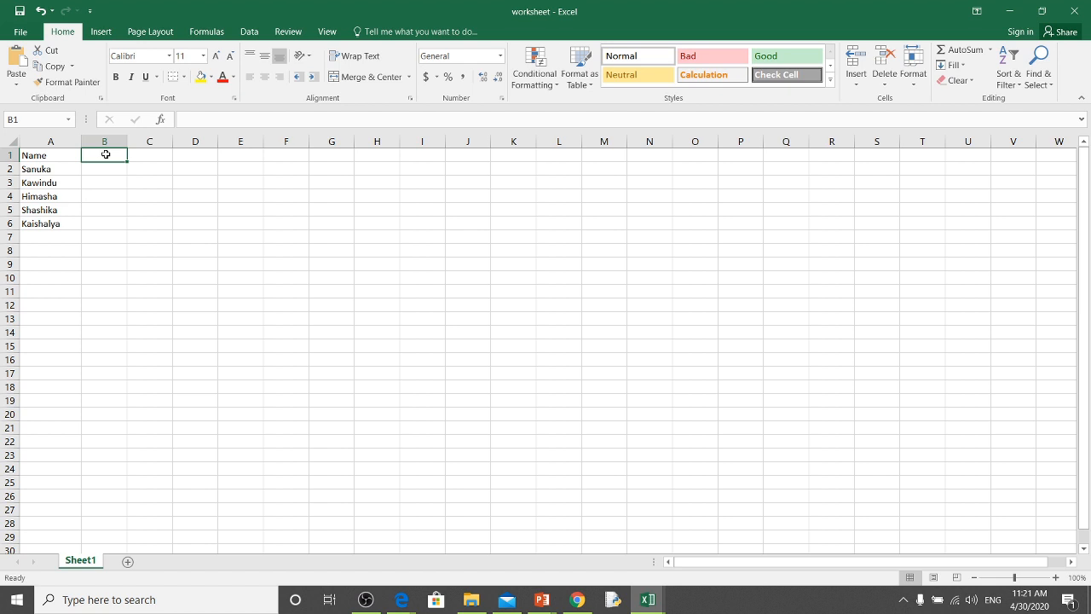
text(Maths)
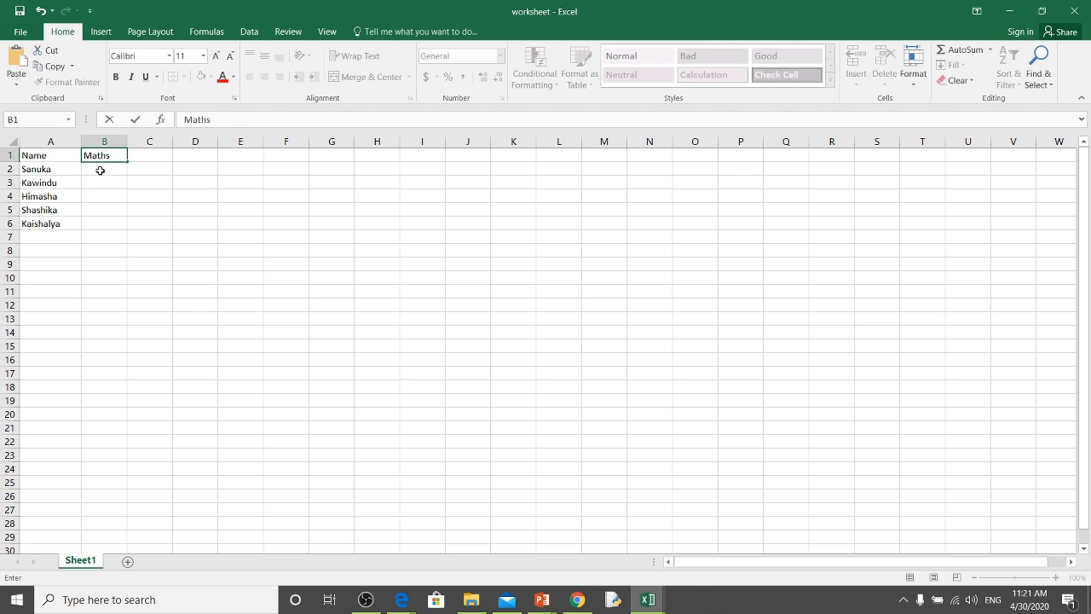
click(100, 170)
text(45)
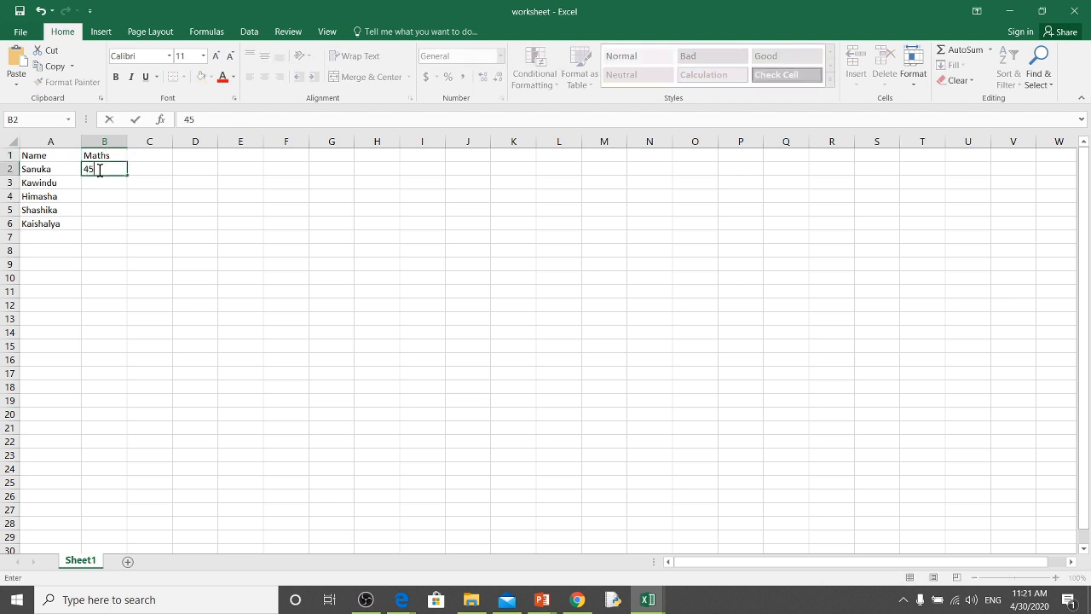
key(Return)
text(40)
key(Return)
text(90)
key(Return)
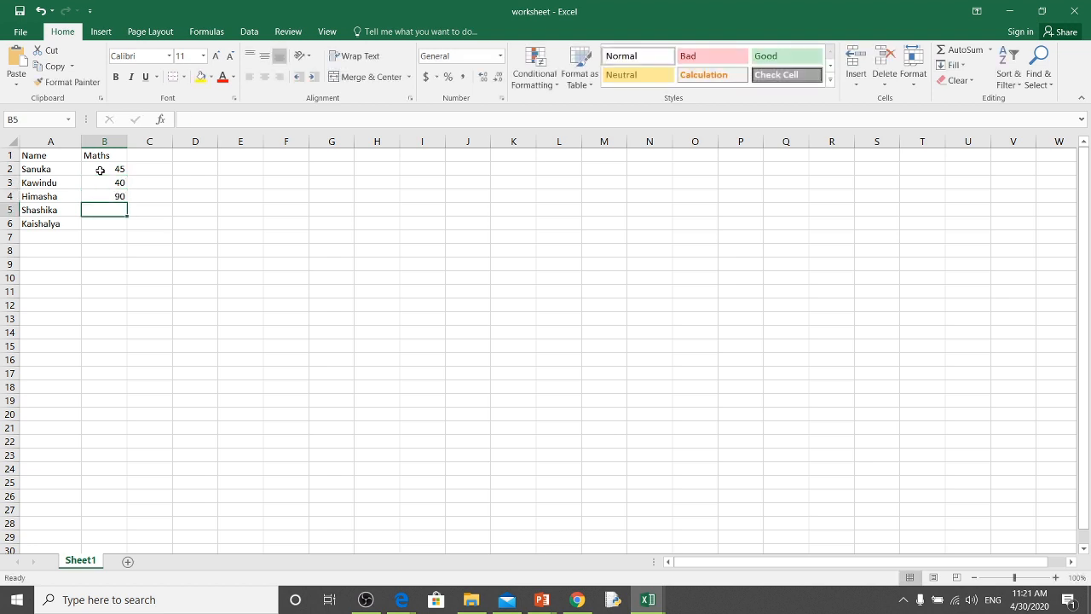
text(ab)
key(Return)
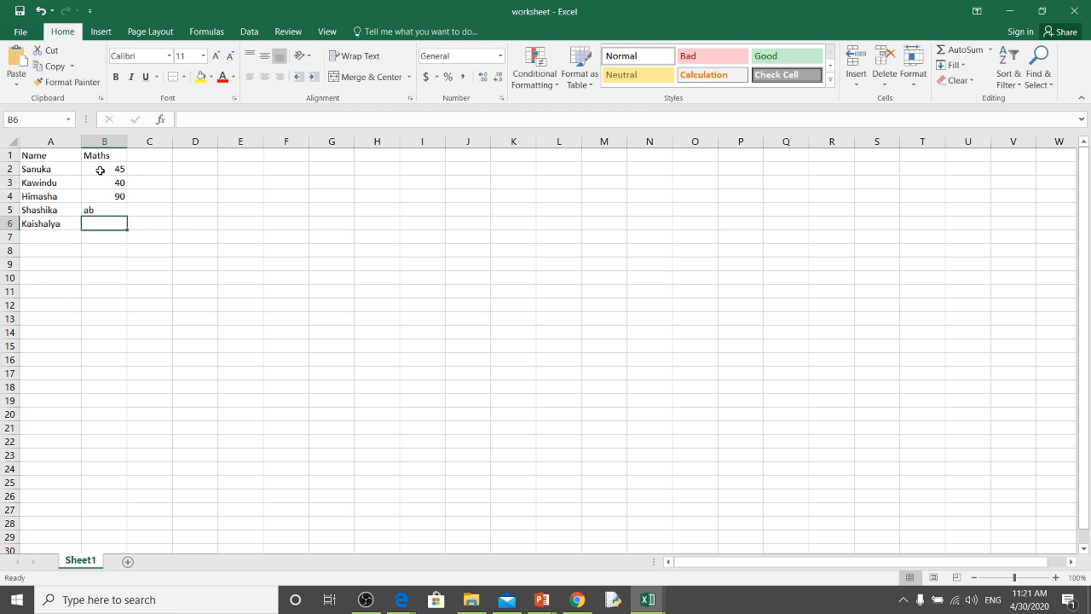
text(80)
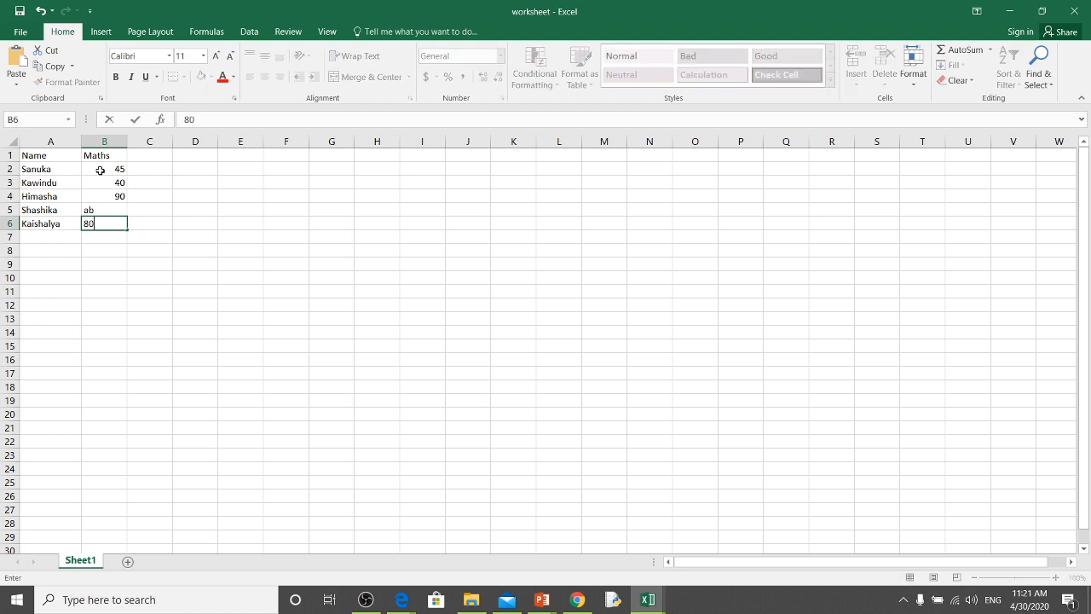
Step: Add a Sinhala column with its header in C1 and the marks 78, 67, 90, 70 and 70 in C2 to C6
click(155, 156)
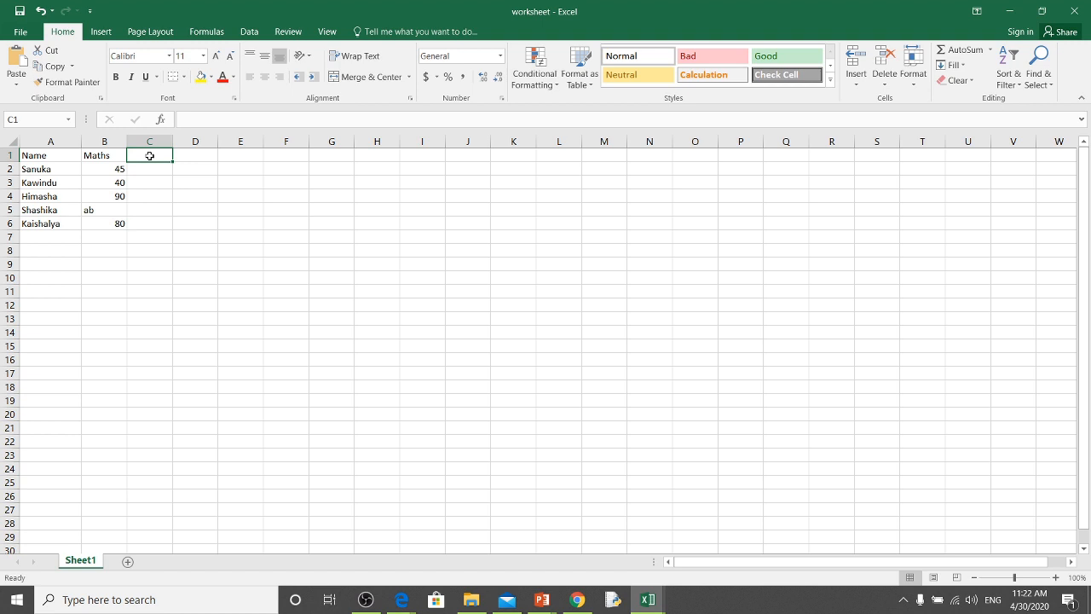
text(Sinh)
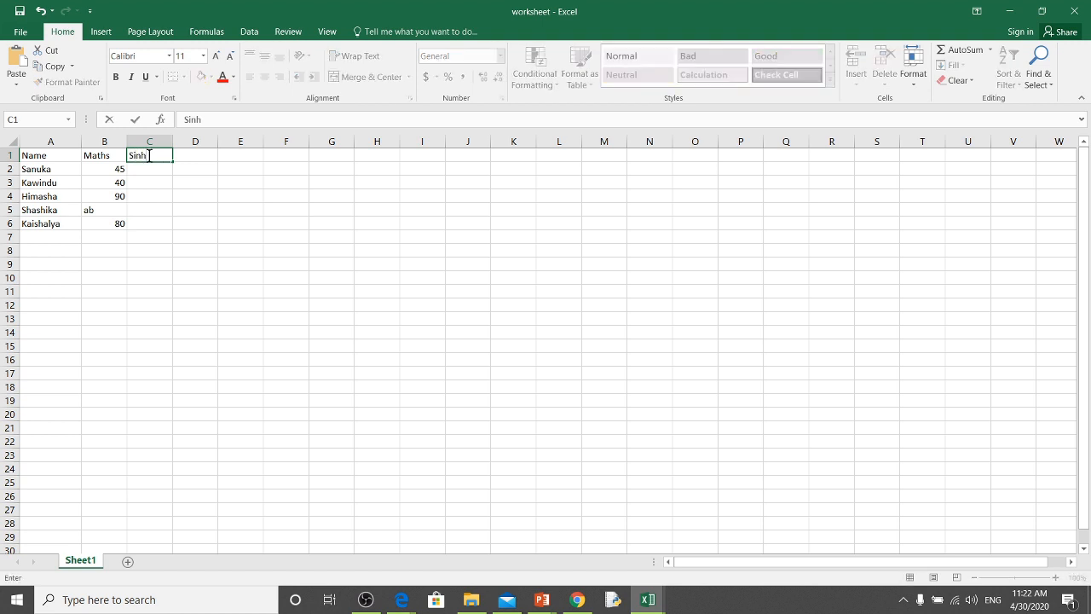
text(ala)
click(149, 171)
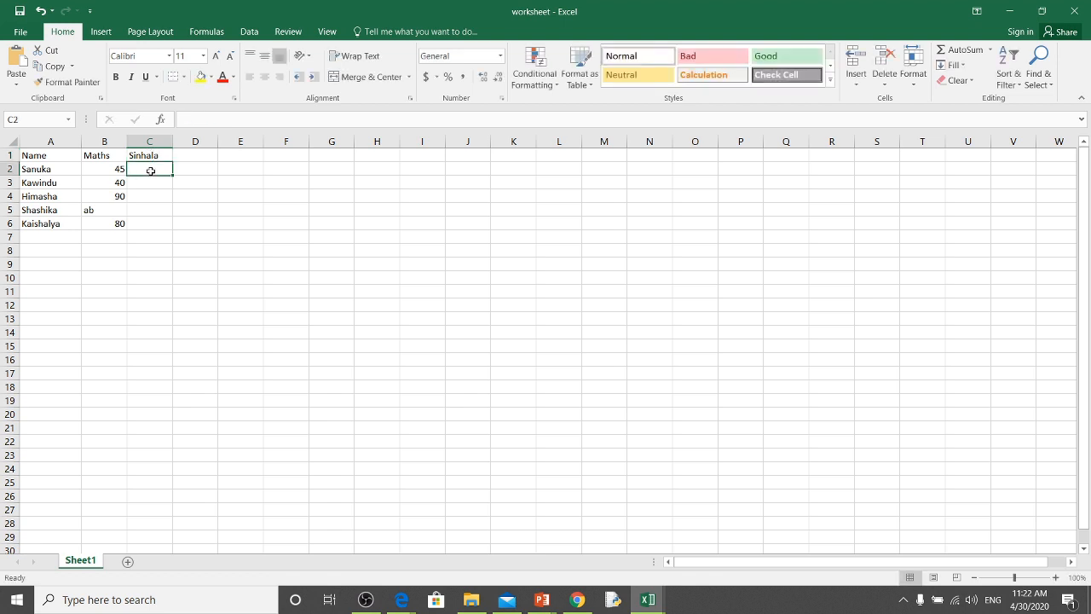
text(78)
key(Return)
text(67)
key(Return)
text(90)
key(Return)
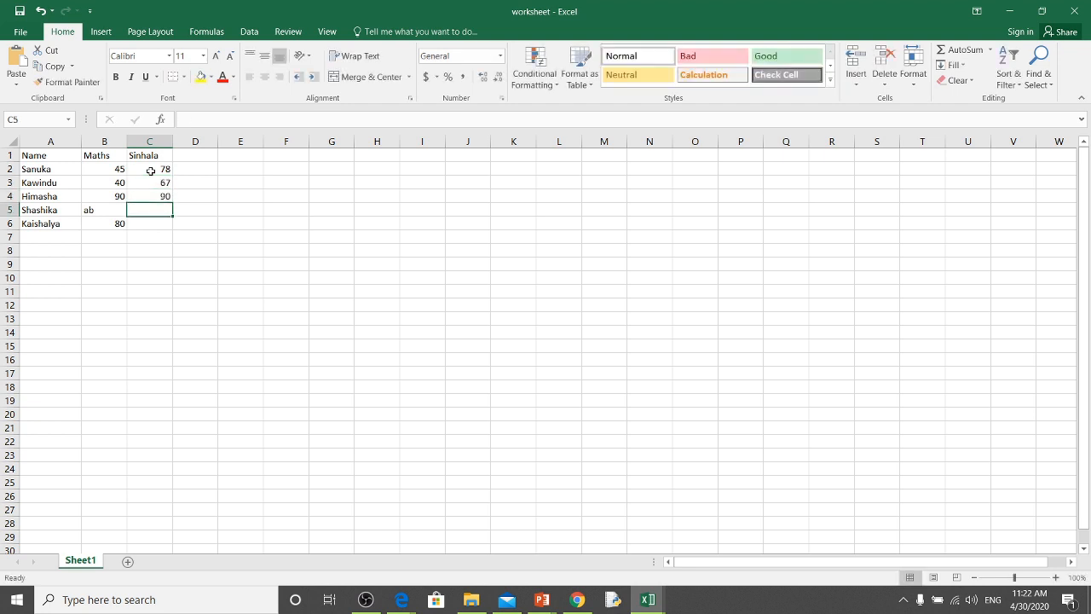
text(70)
key(Return)
text(70)
key(Return)
Step: Add a Science column with its header in D1 and the marks 55, ab, 70, 78 and 60 in D2 to D6
click(195, 156)
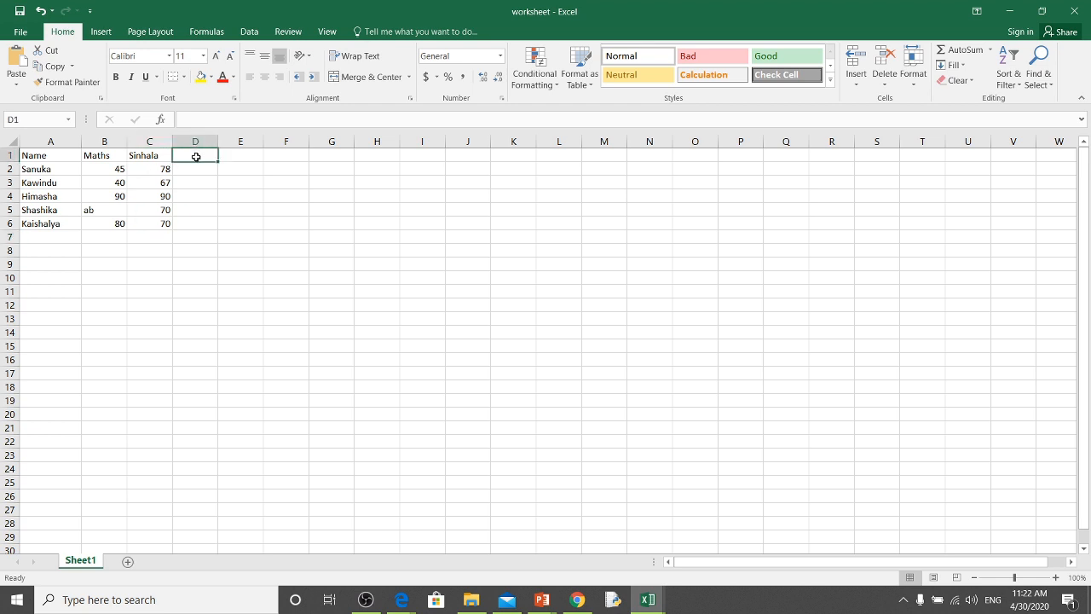
text(Sci)
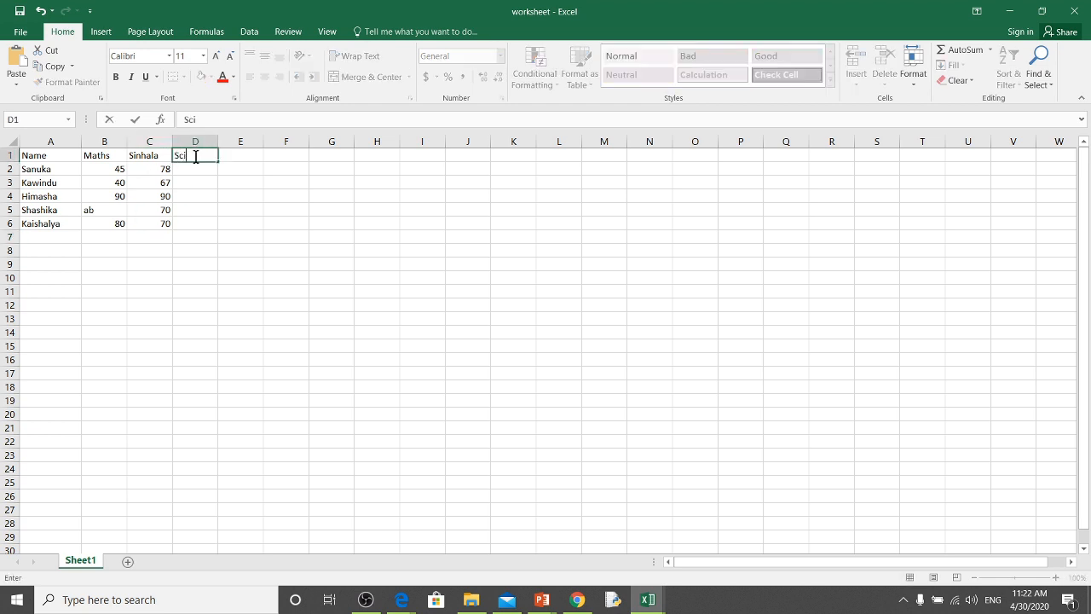
text(ence)
click(193, 169)
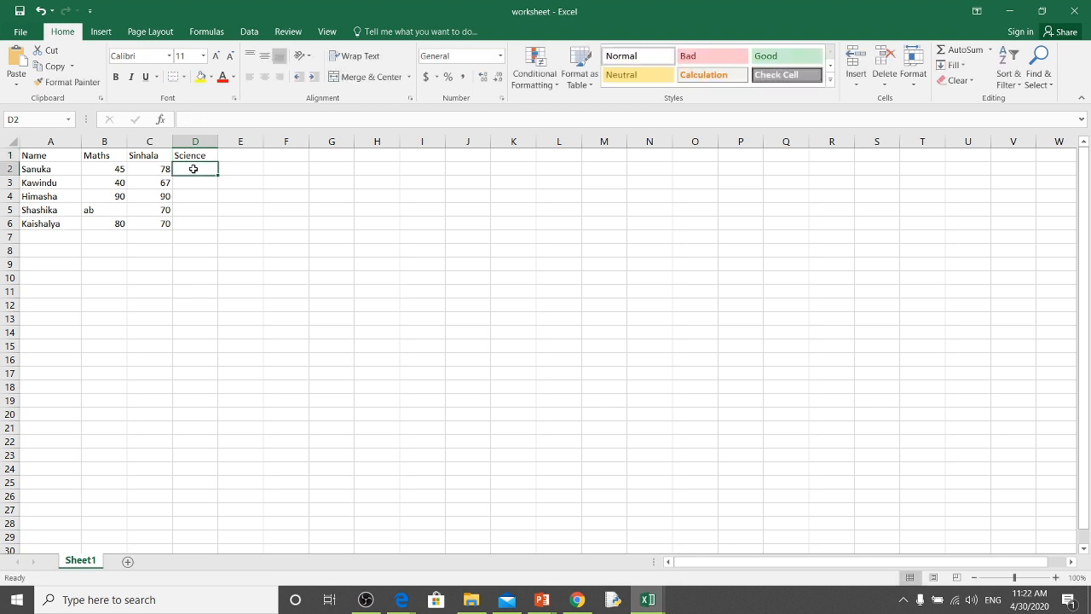
text(55)
key(Return)
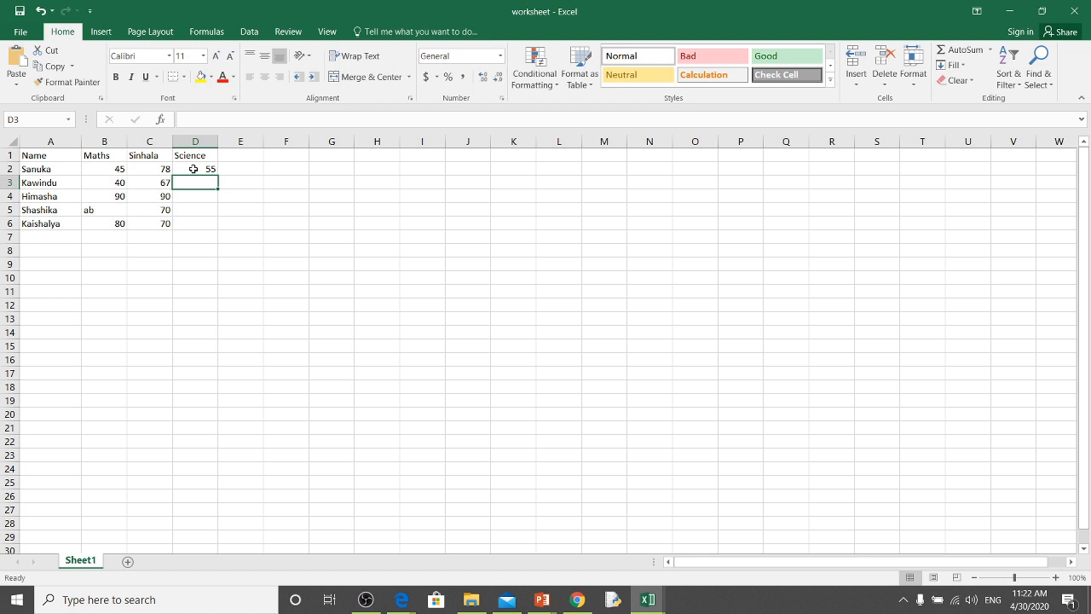
text(ab)
key(Return)
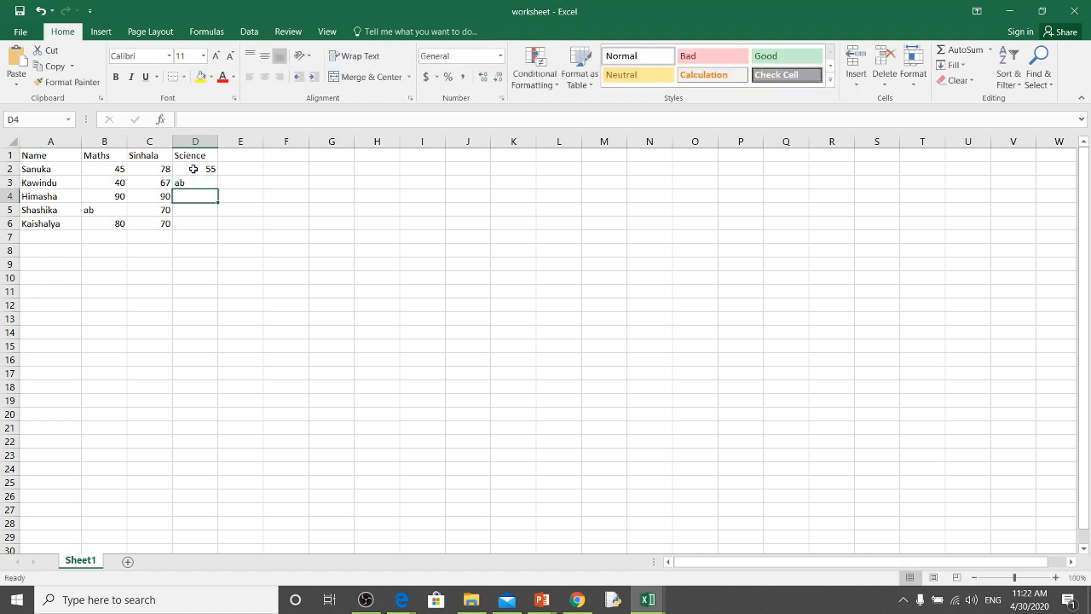
text(70)
key(Return)
text(78)
key(Return)
text(60)
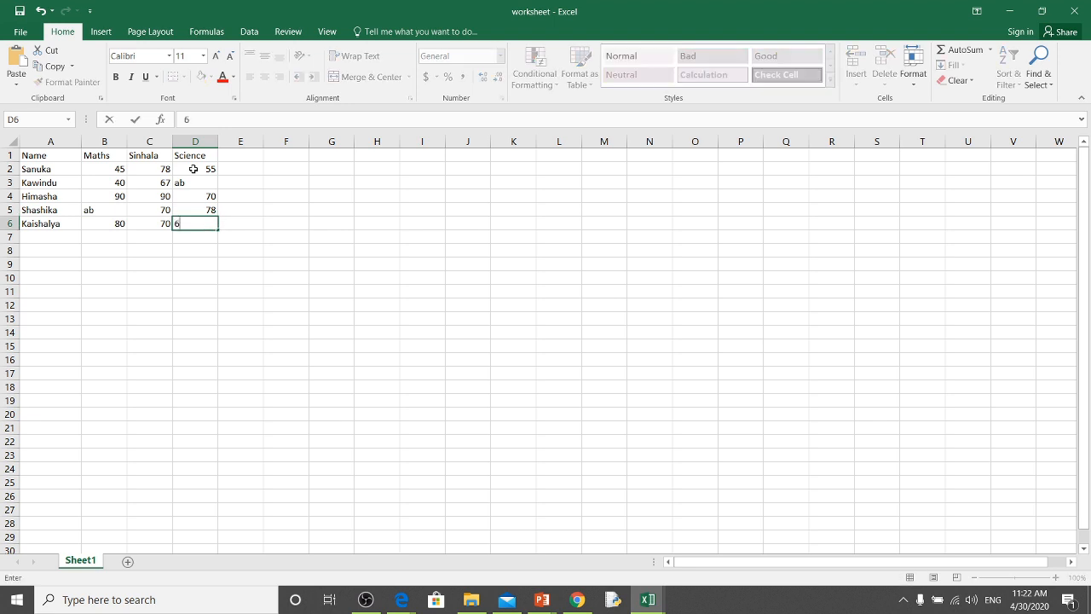
Step: Add an ICT column with its header in E1 and the marks 66, 90, 80, 90 and 50 in E2 to E6
click(242, 156)
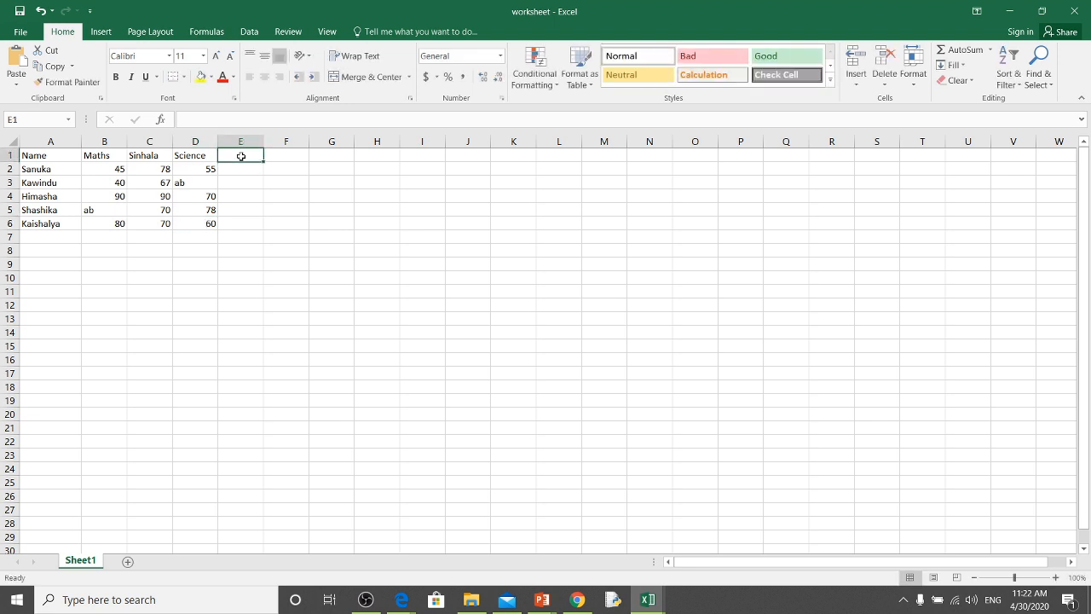
text(ICT)
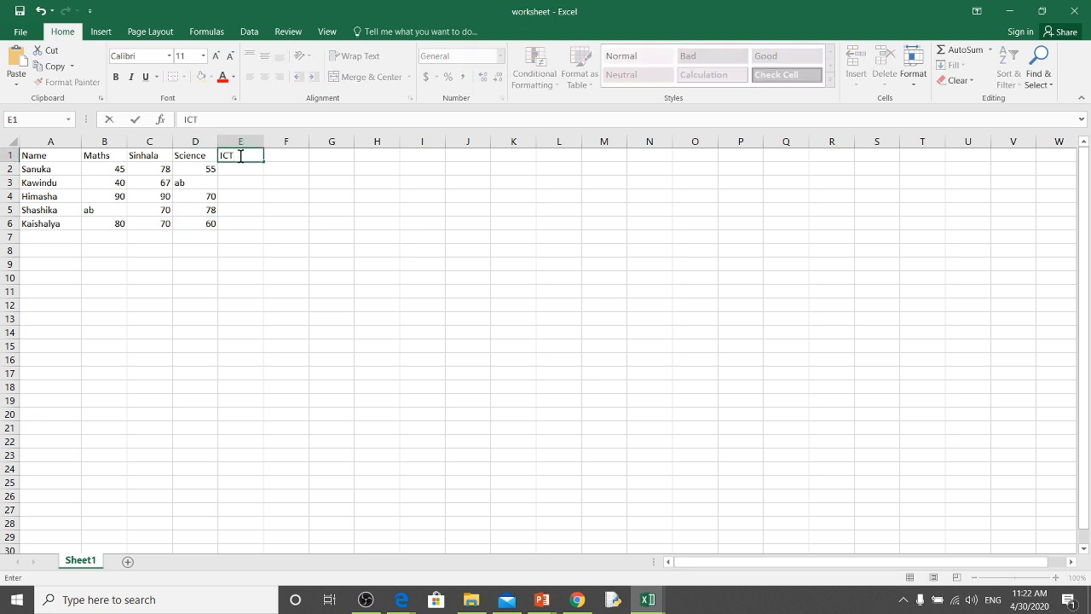
key(Return)
text(66)
key(Return)
text(90)
key(Return)
text(80)
key(Return)
text(90)
key(Return)
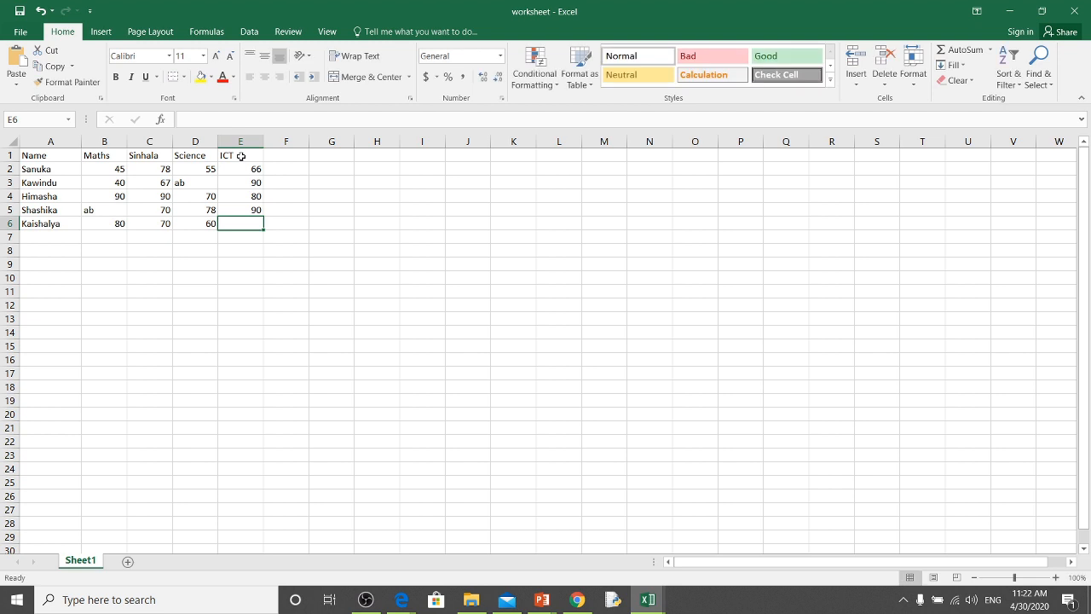
text(50)
key(Return)
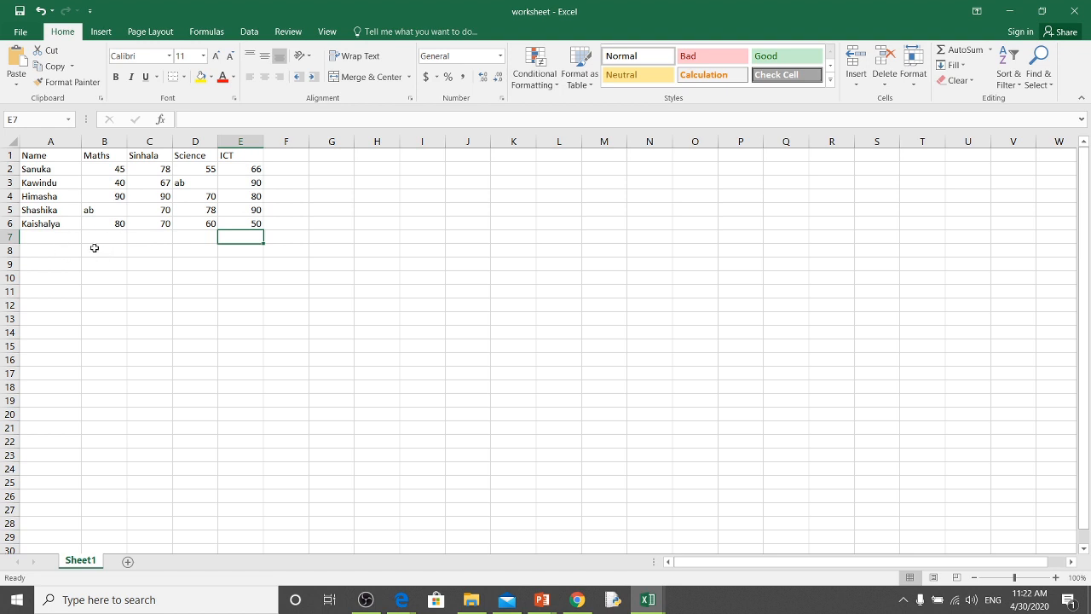
click(43, 155)
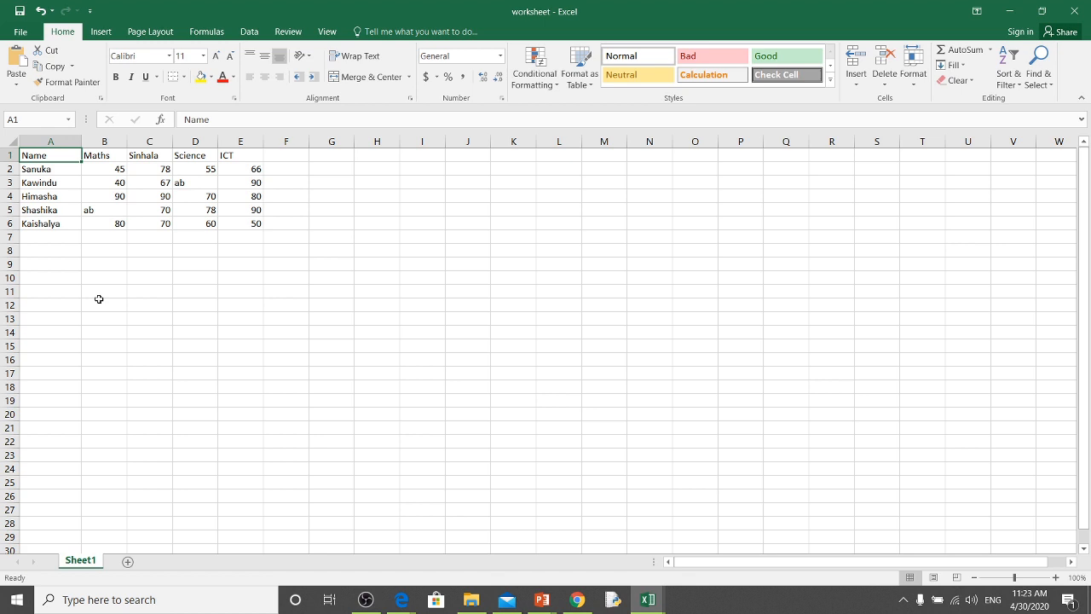
Step: Save the workbook containing the students' marks table
click(15, 35)
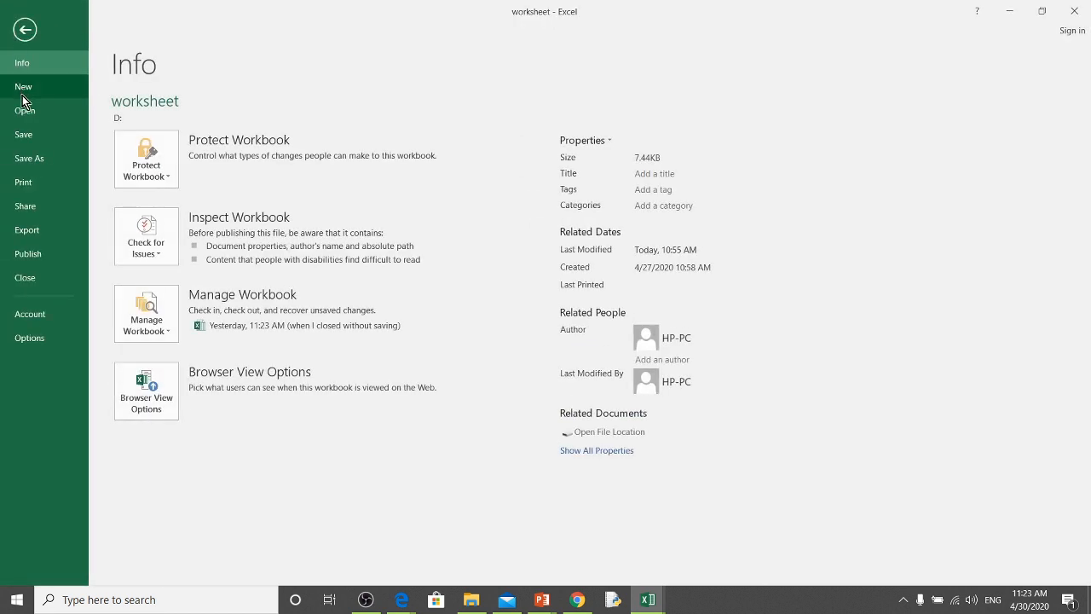
click(25, 138)
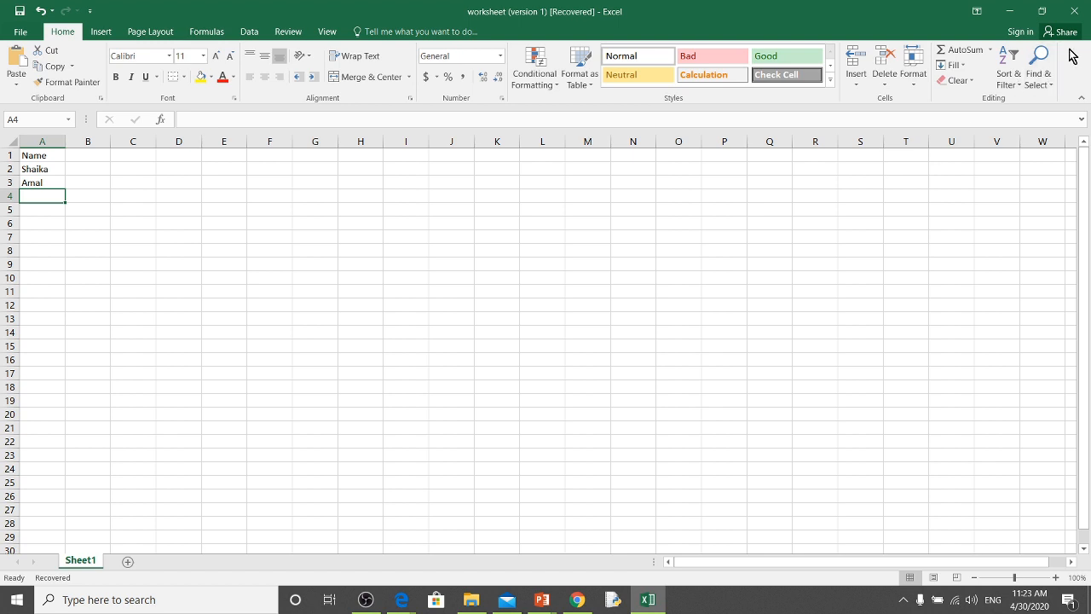
Step: Close the recovered worksheet copy without saving its changes, and advance the slideshow to the Mathematical operators slide
click(1073, 11)
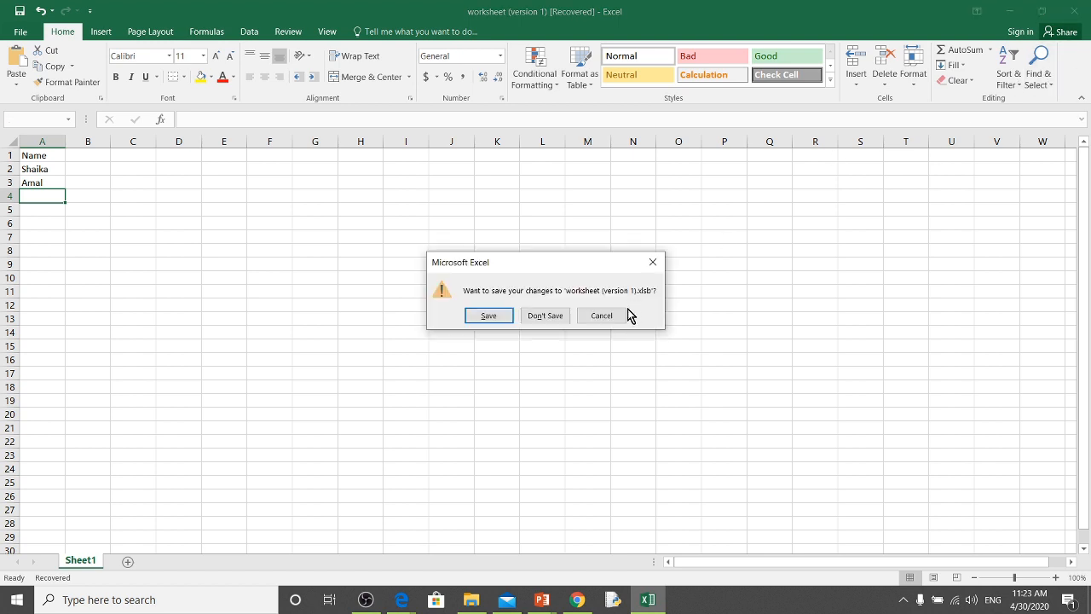
click(565, 316)
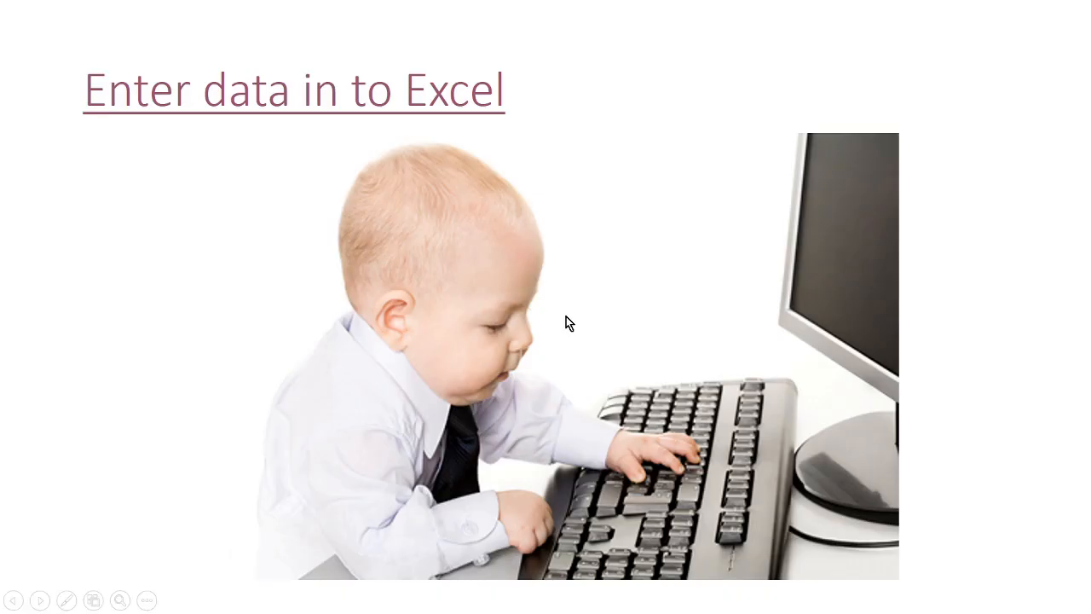
click(566, 316)
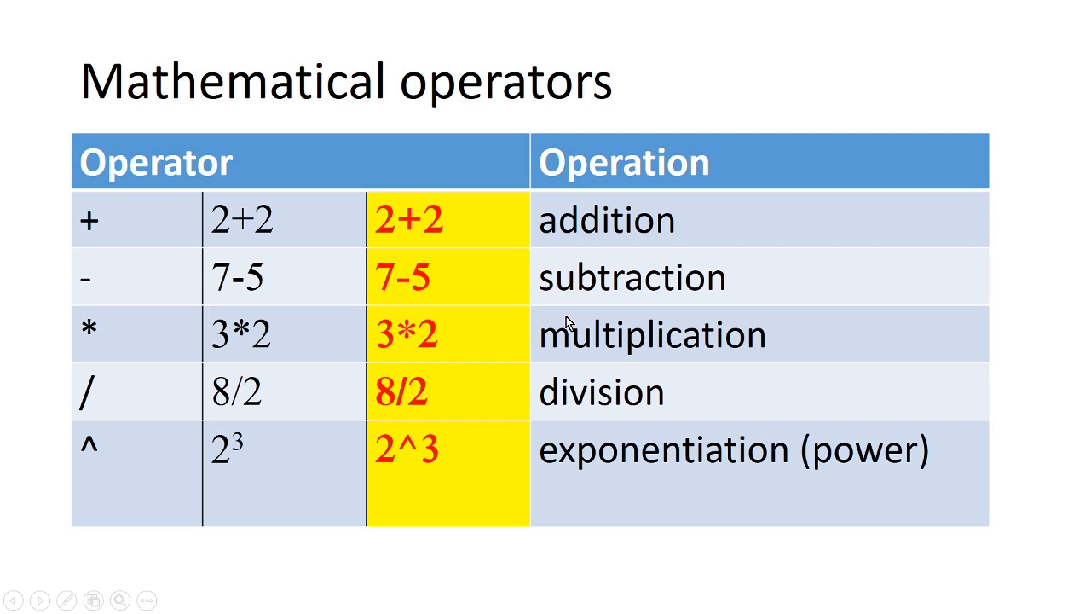
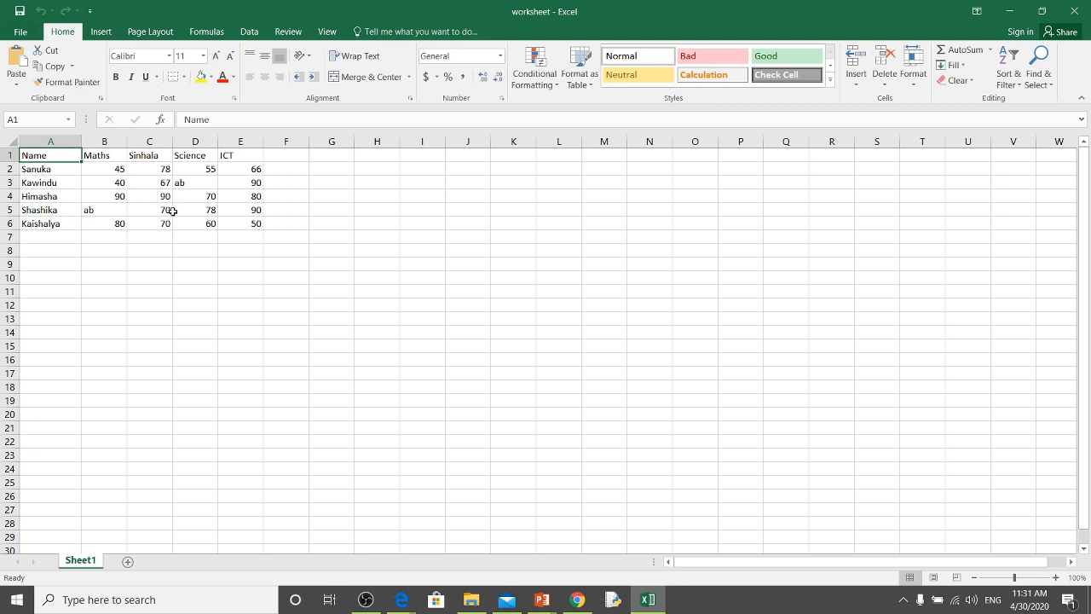
Step: Enter the addition formula =2+5 in cell H2, beside the marks table
click(369, 170)
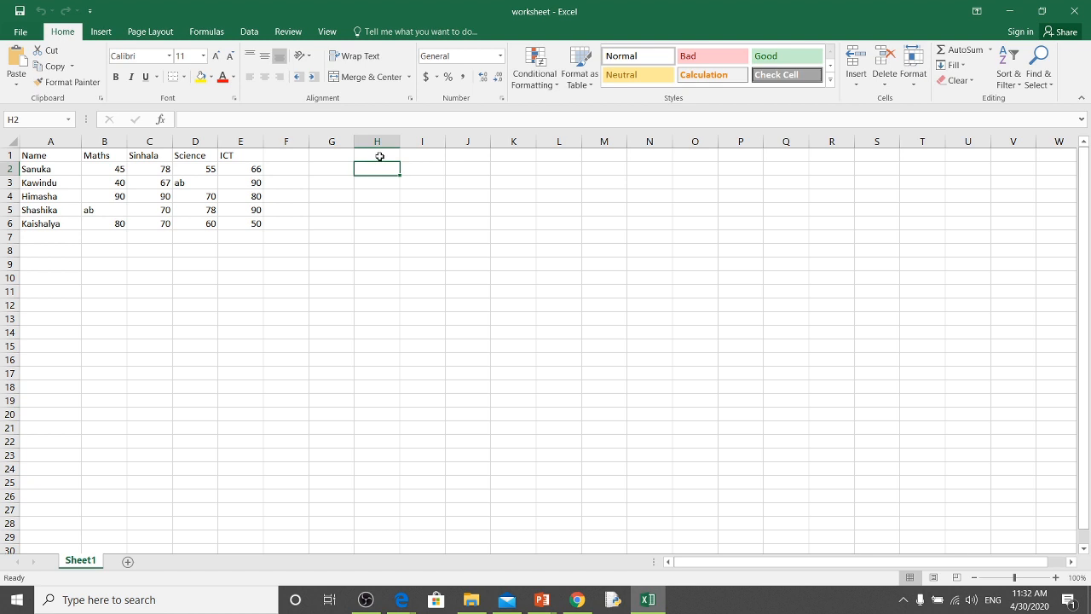
text(=)
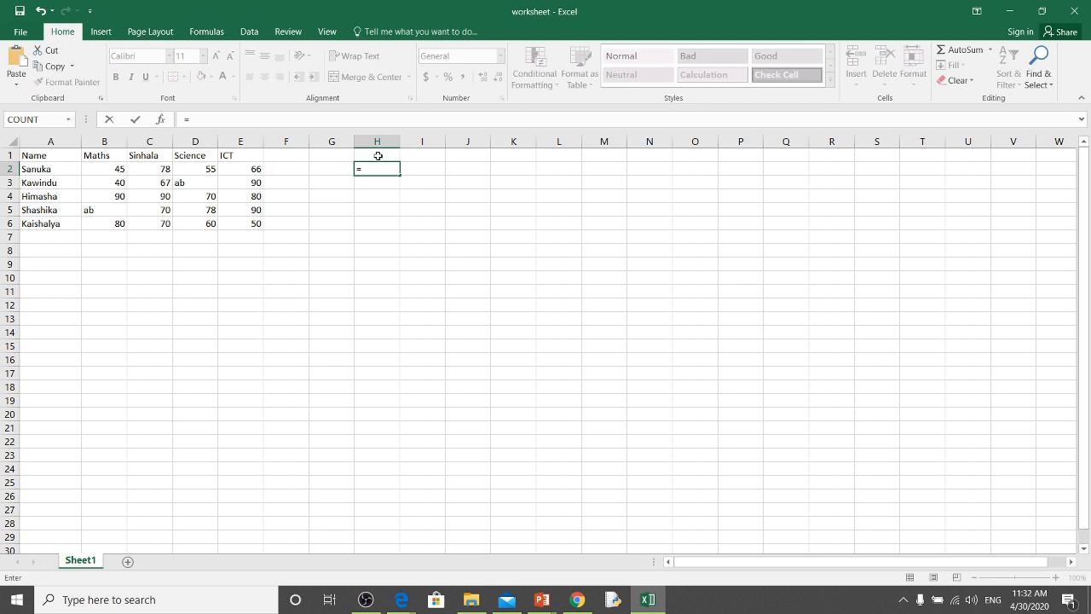
text(2+5)
click(356, 169)
key(Return)
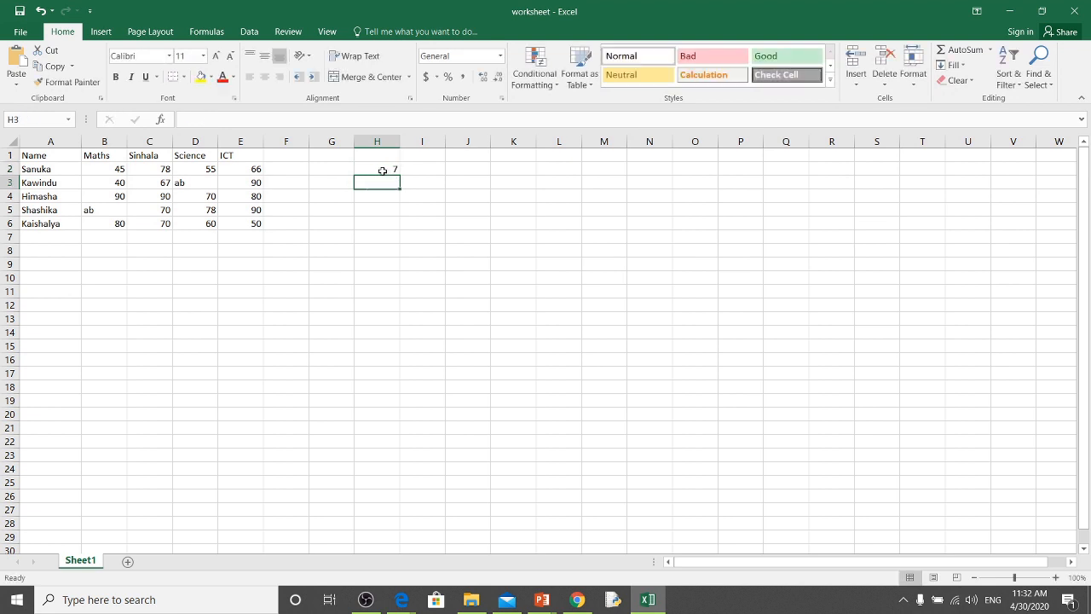
Step: Extend the formula in H2 with a multiplication by 3 so it reads =2+5*3
click(397, 169)
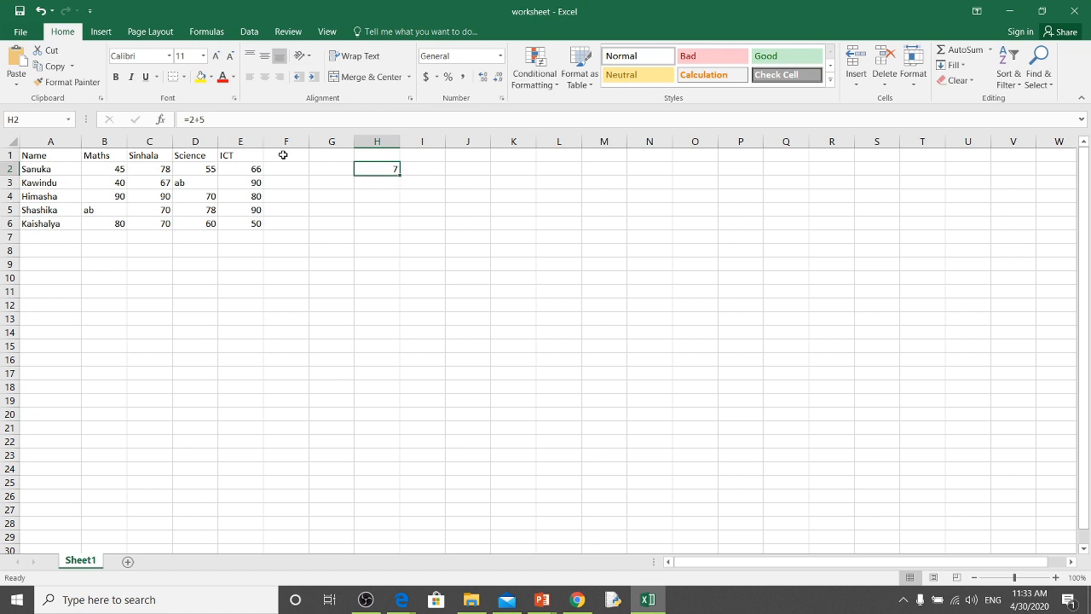
click(375, 183)
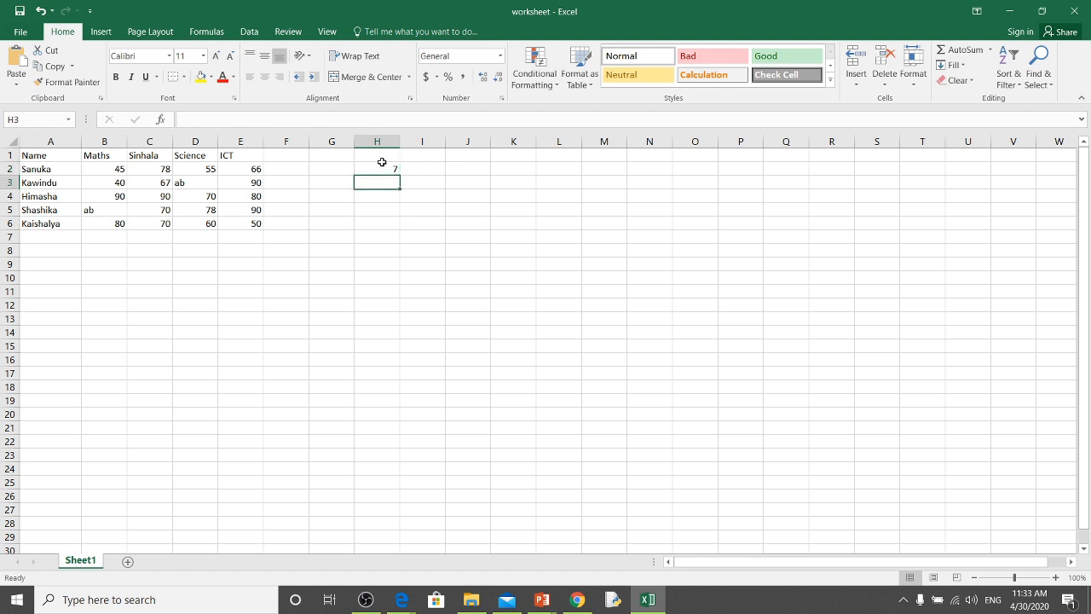
click(381, 168)
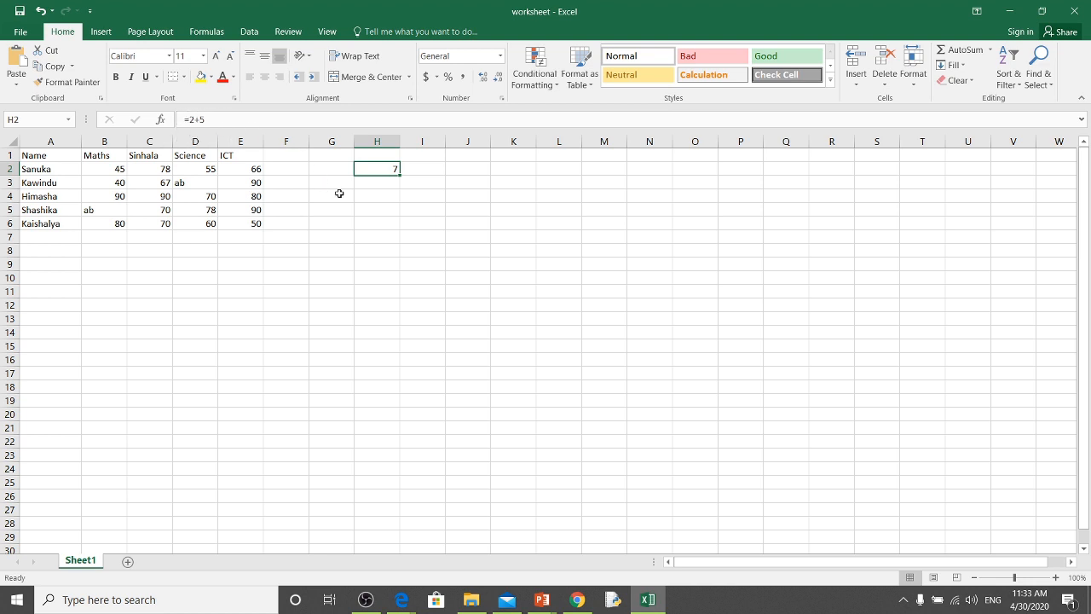
click(209, 120)
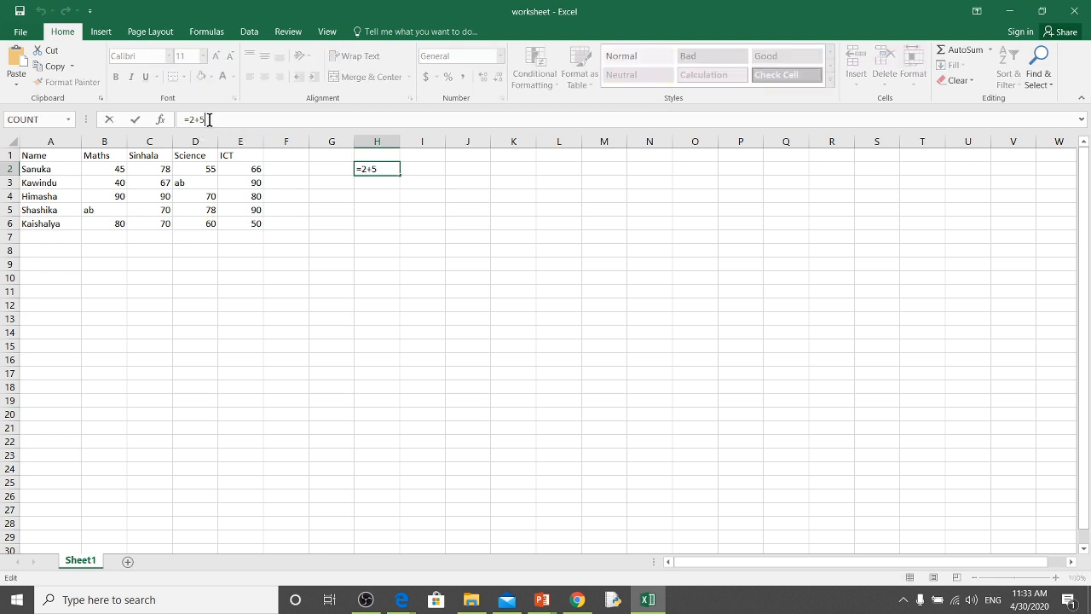
text(*3)
key(Return)
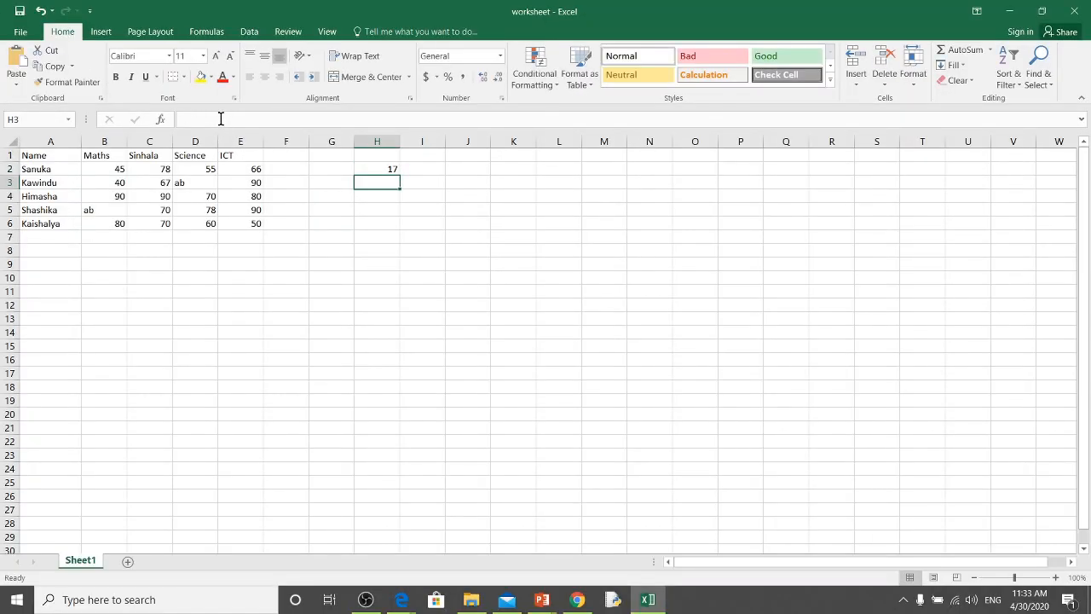
Step: Put parentheses around the addition in H2 so the formula reads =(2+5)*3
click(379, 170)
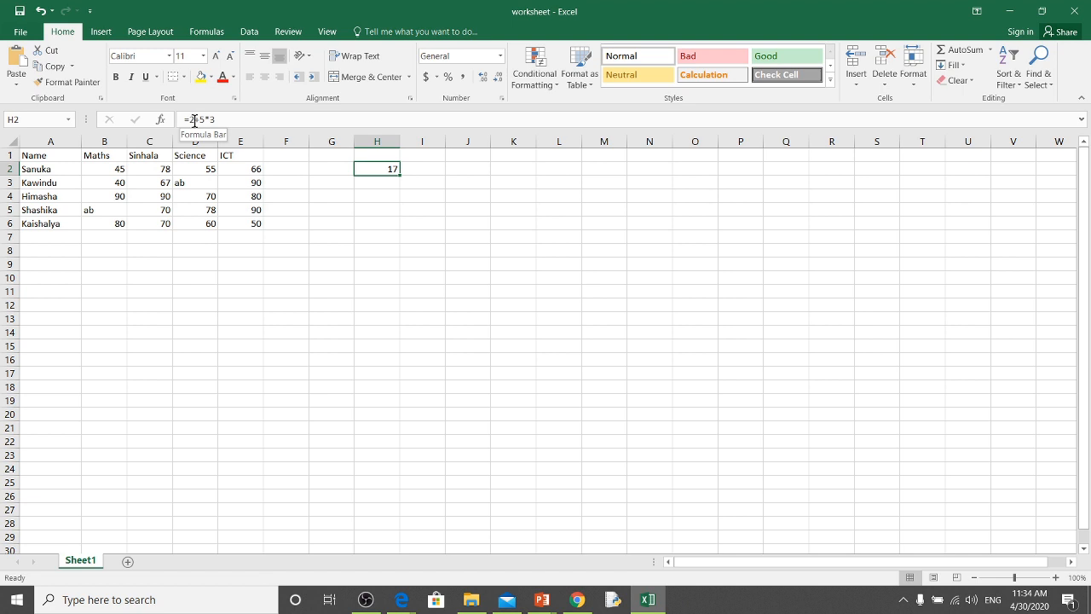
click(191, 121)
text(()
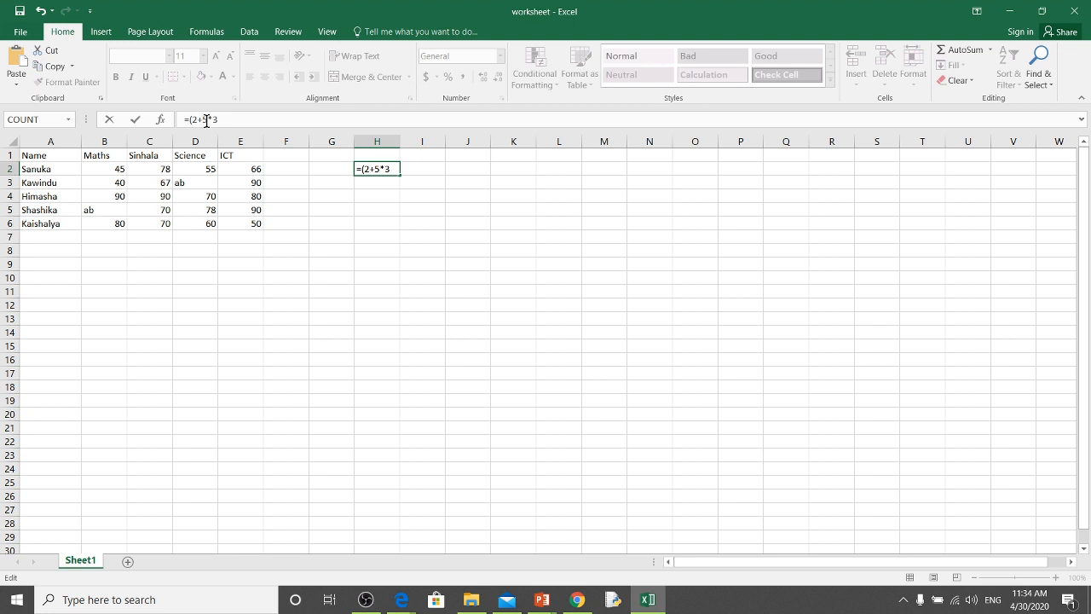
click(207, 120)
text())
key(Return)
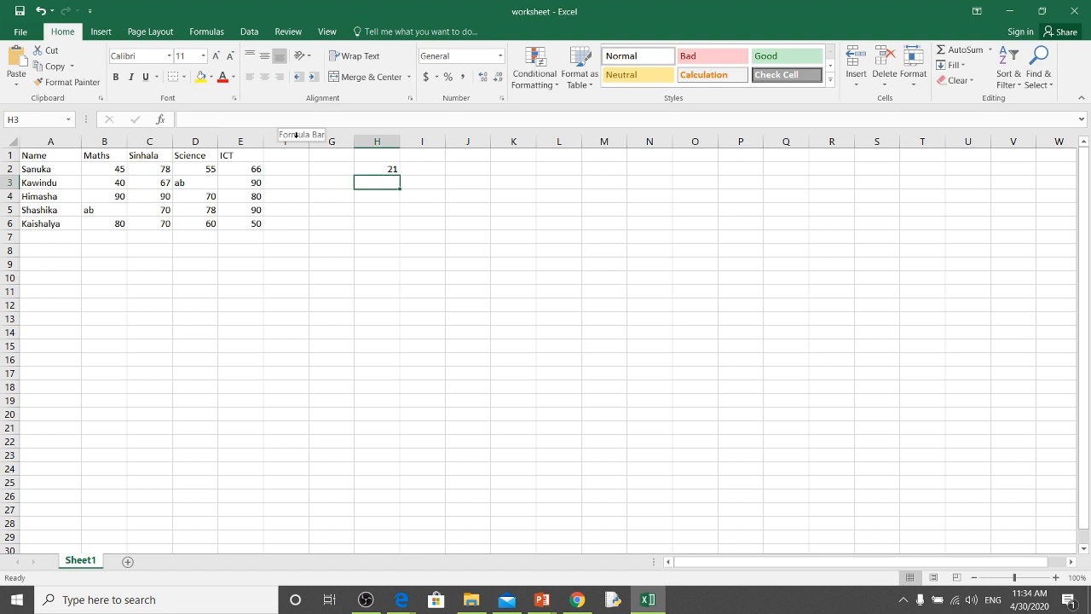
click(375, 170)
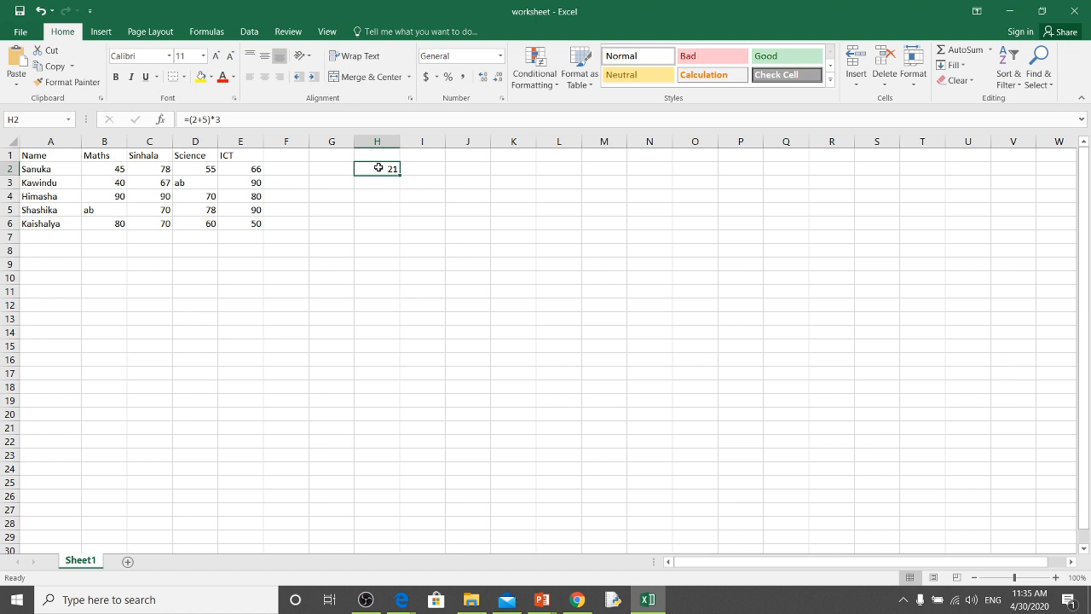
Step: Close the worksheet workbook without saving its changes, and return to the slideshow's slide on using cell references in a formula
click(1075, 10)
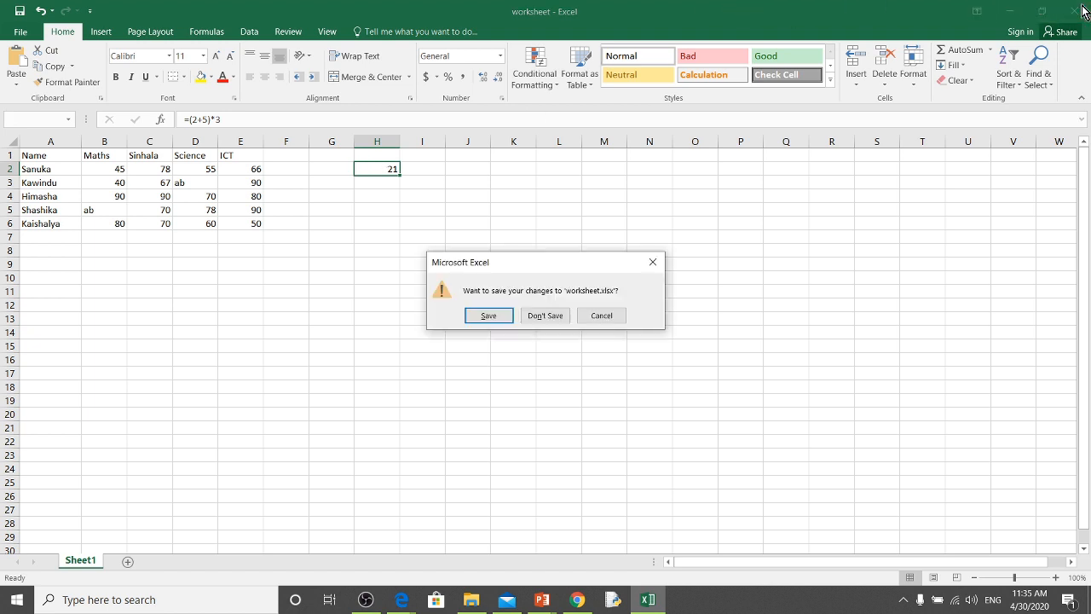
click(544, 317)
click(542, 317)
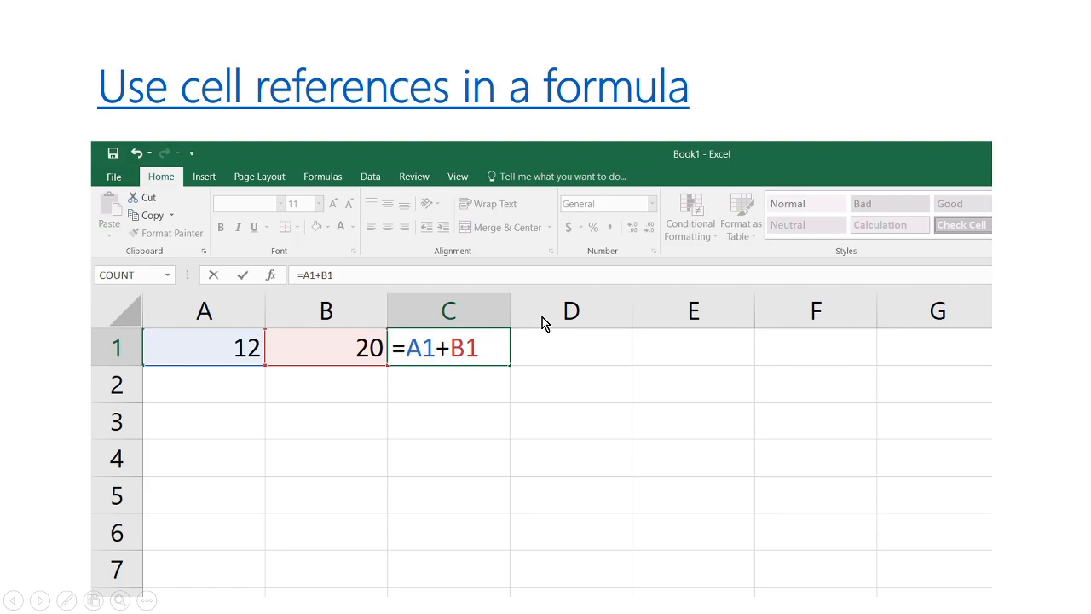
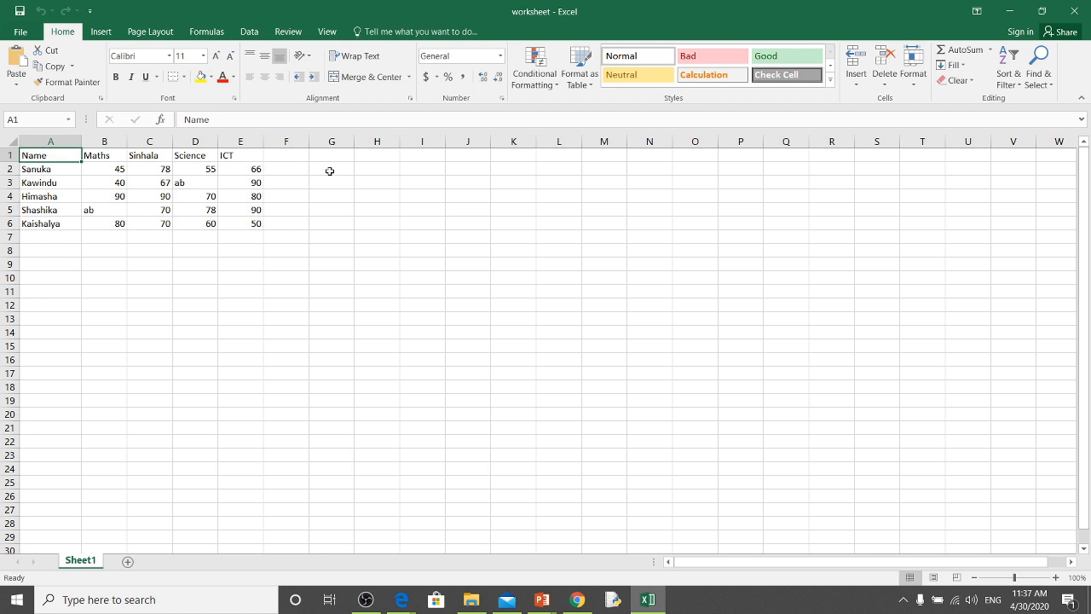
Step: Enter the formula =B2+C2 in G2 to add the first student's Maths and Sinhala marks
click(330, 171)
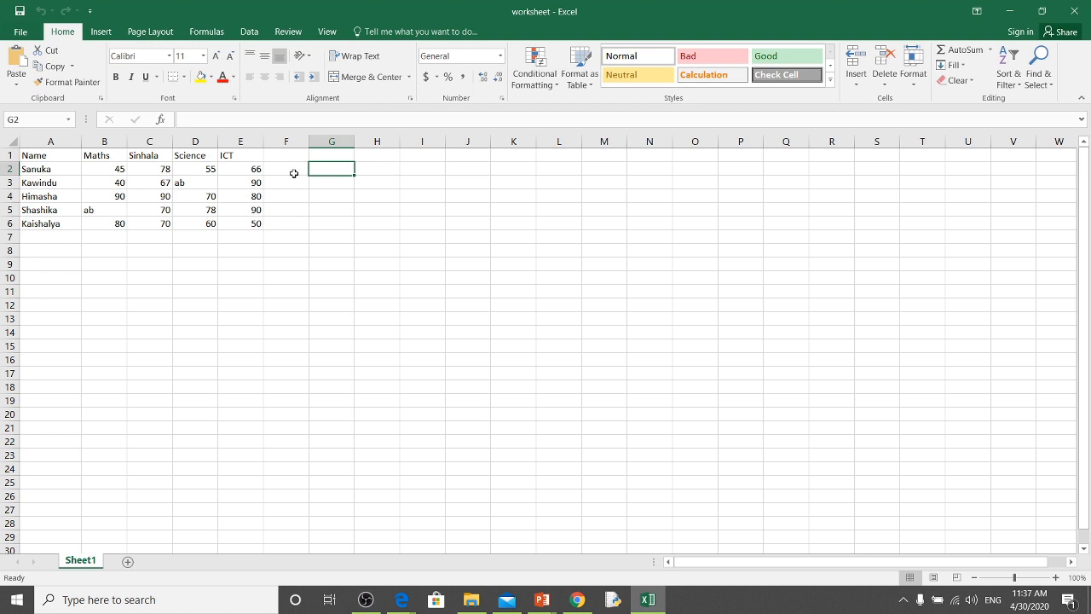
click(294, 171)
click(332, 174)
text(+)
key(BackSpace)
text(=)
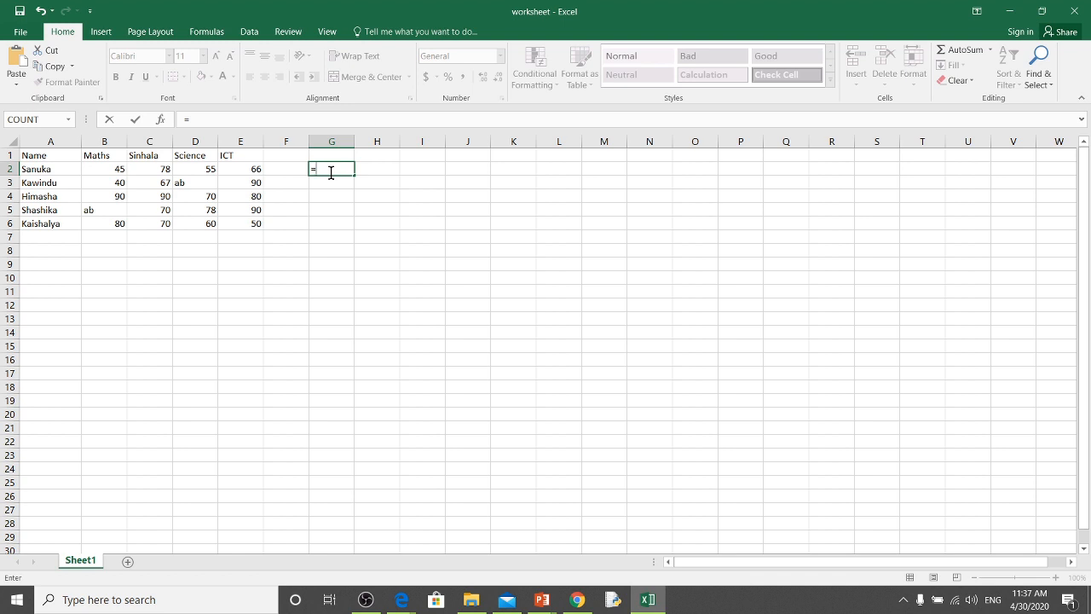
text(B2)
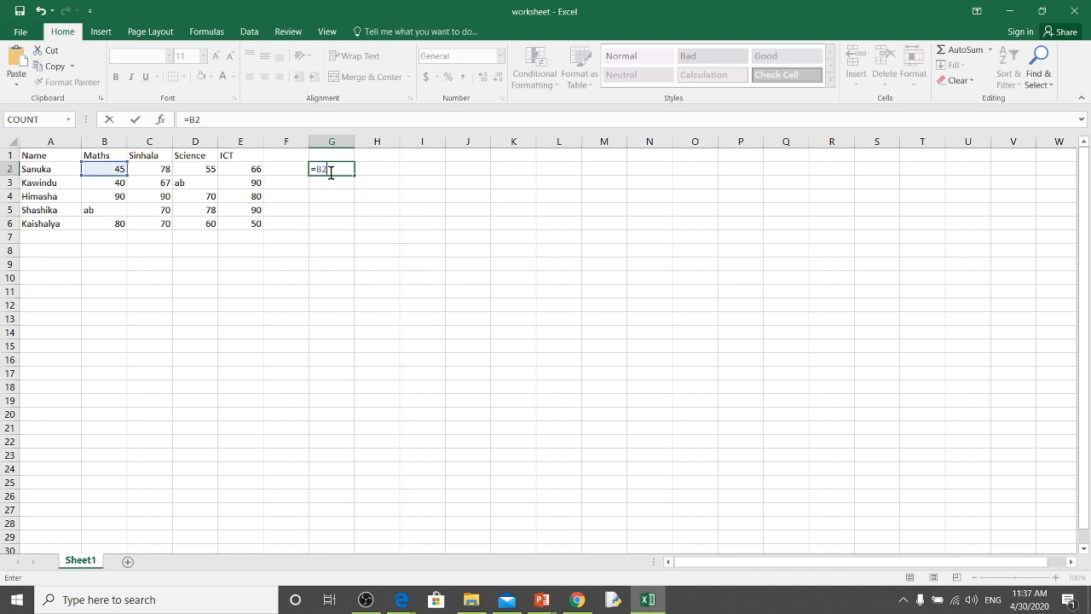
text(+C2)
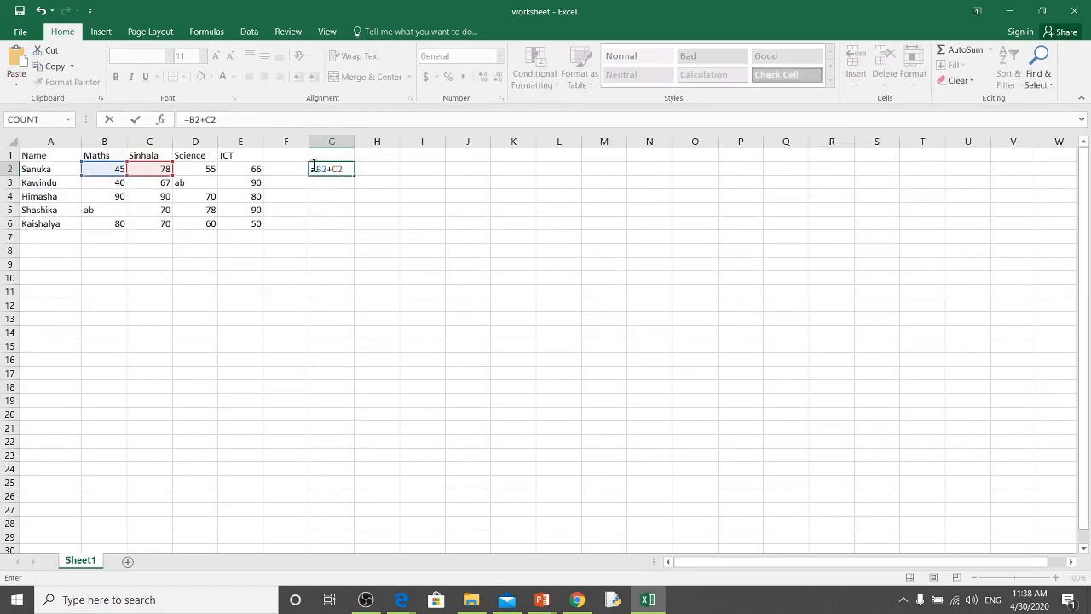
click(346, 169)
key(Return)
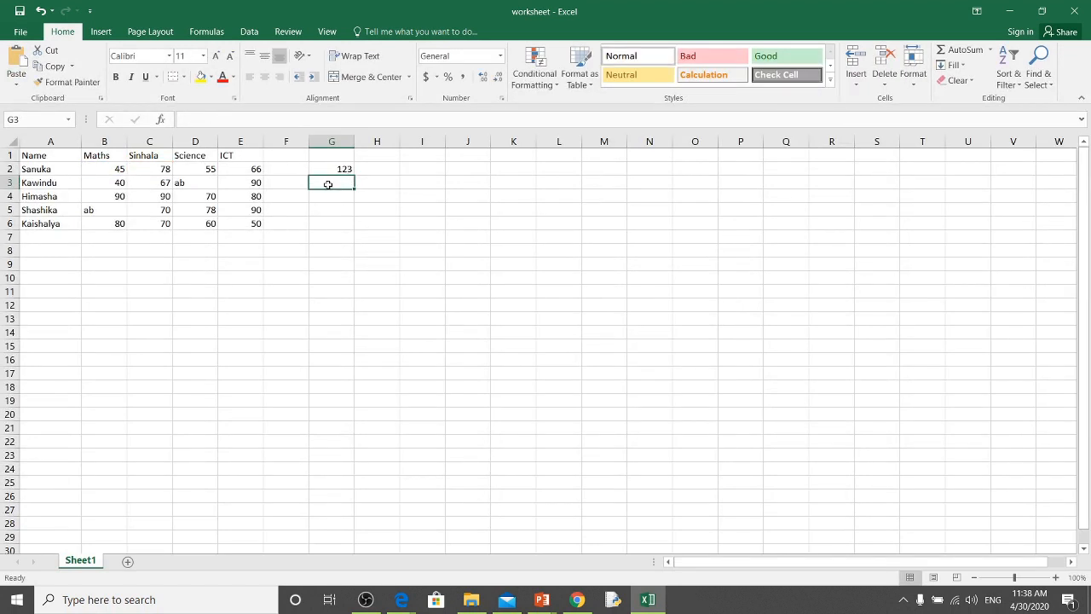
Step: Change the first student's Maths mark in B2 to 85
click(334, 168)
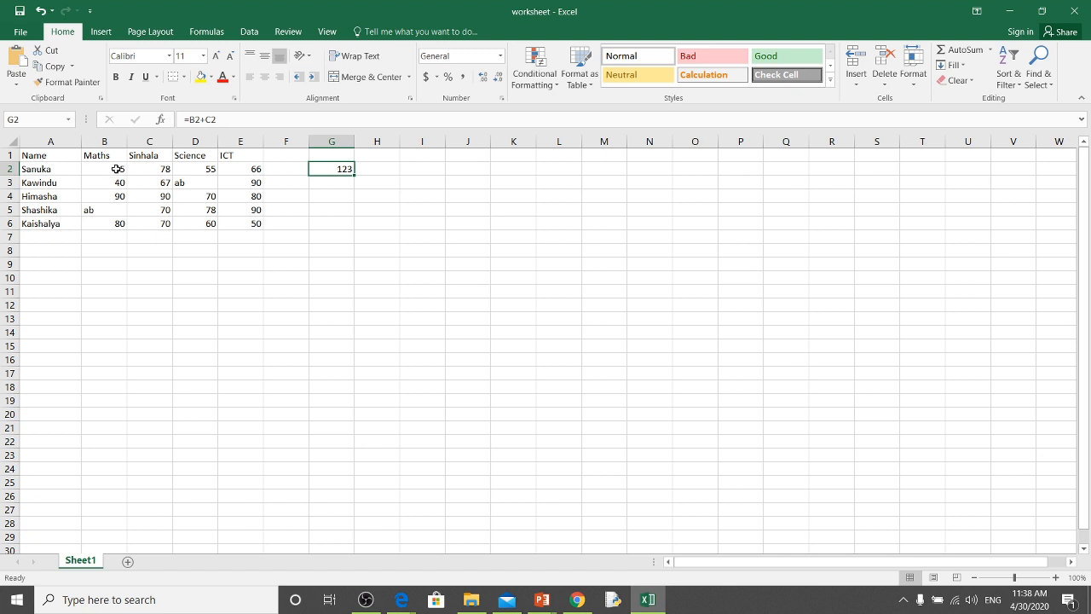
click(117, 169)
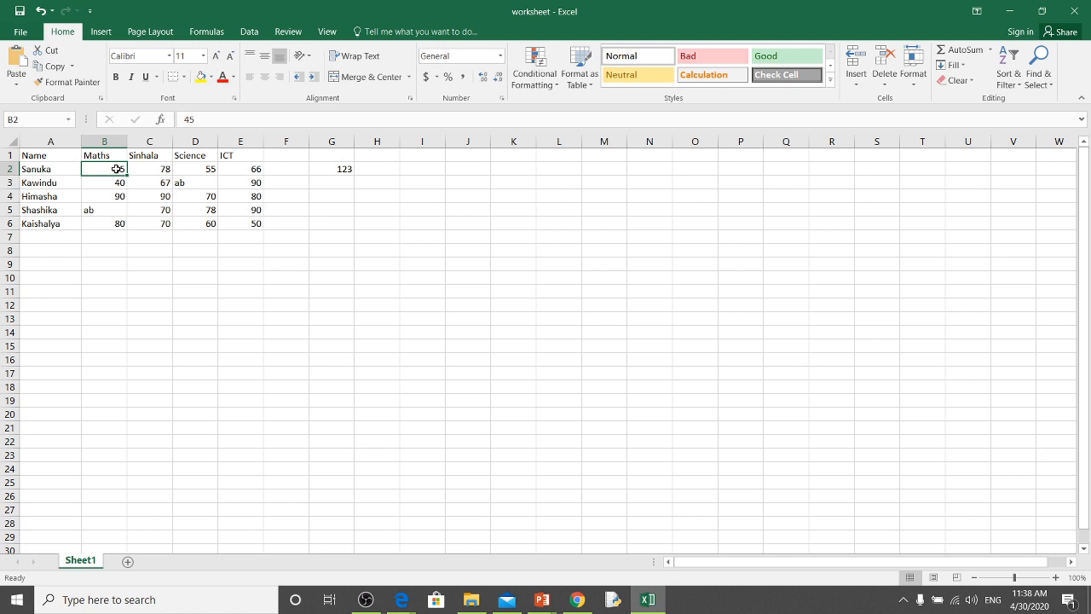
text(85)
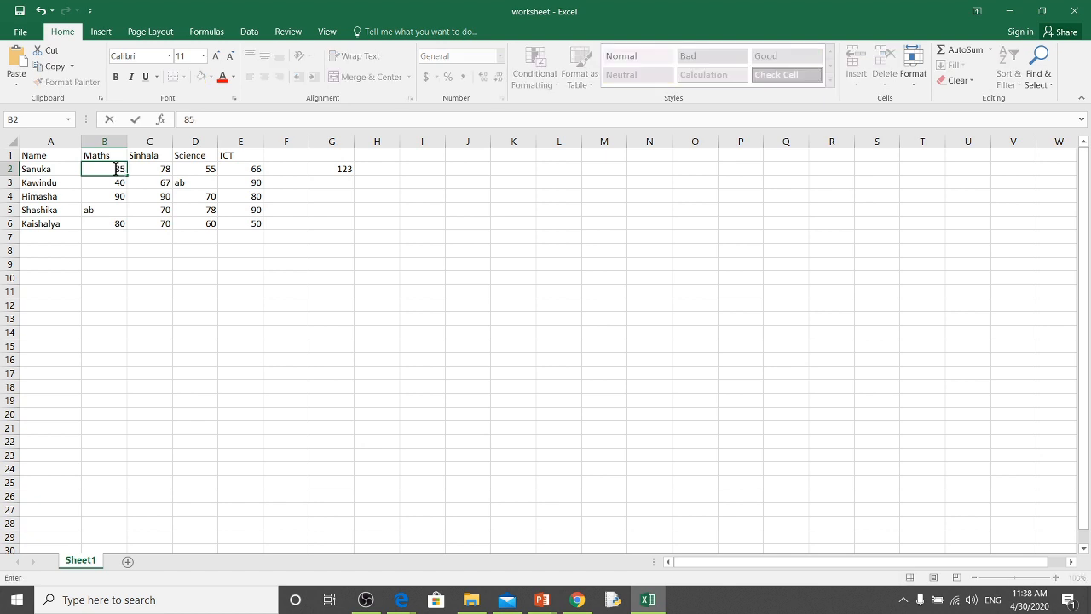
key(Return)
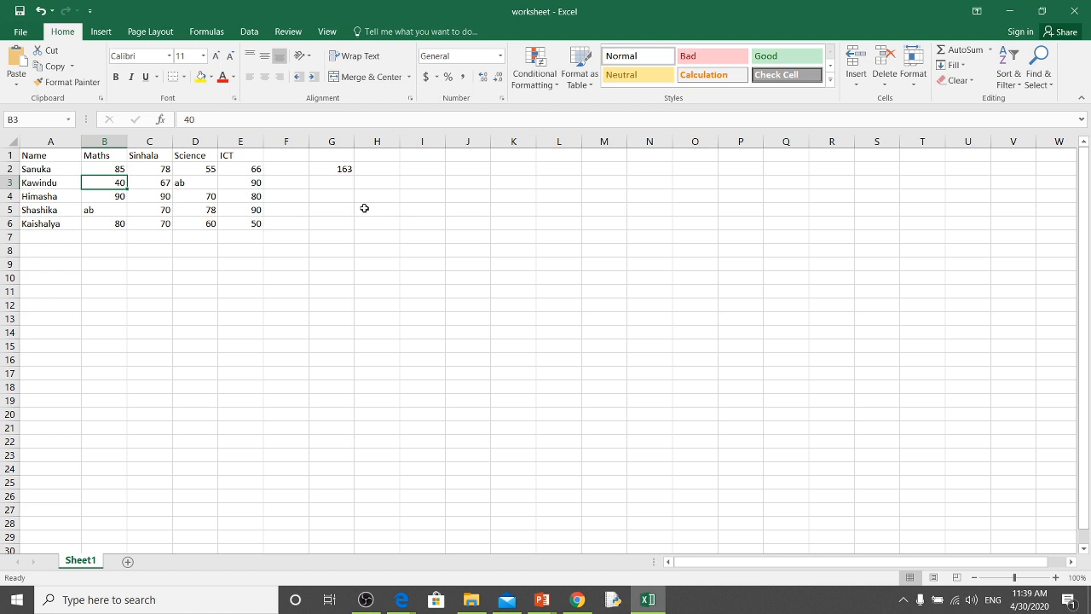
Step: Change the formula in G2 to =B2/2 to halve the first student's Maths mark
click(327, 169)
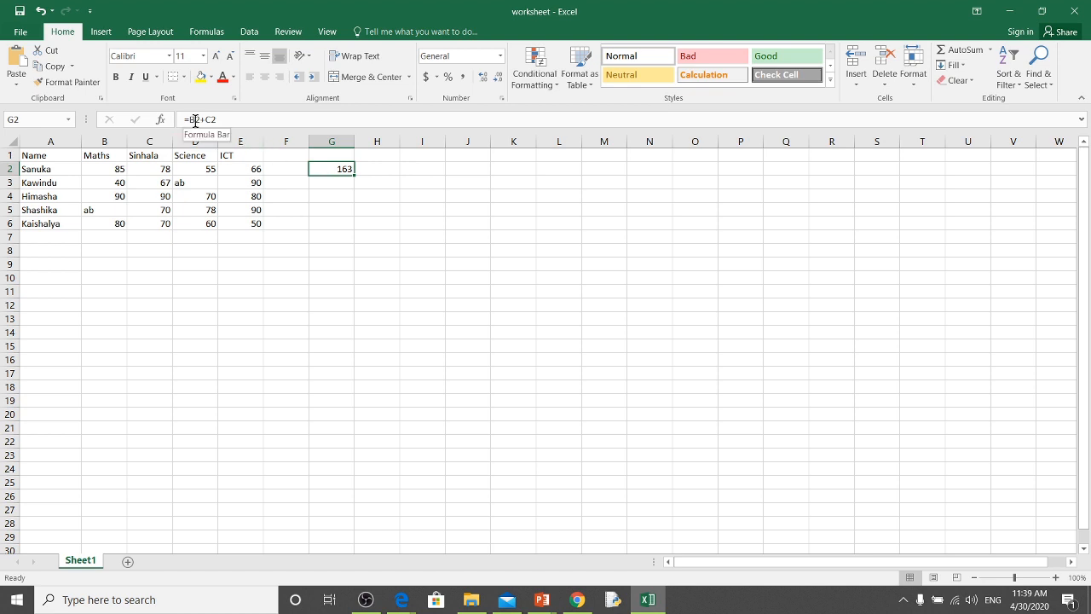
click(227, 120)
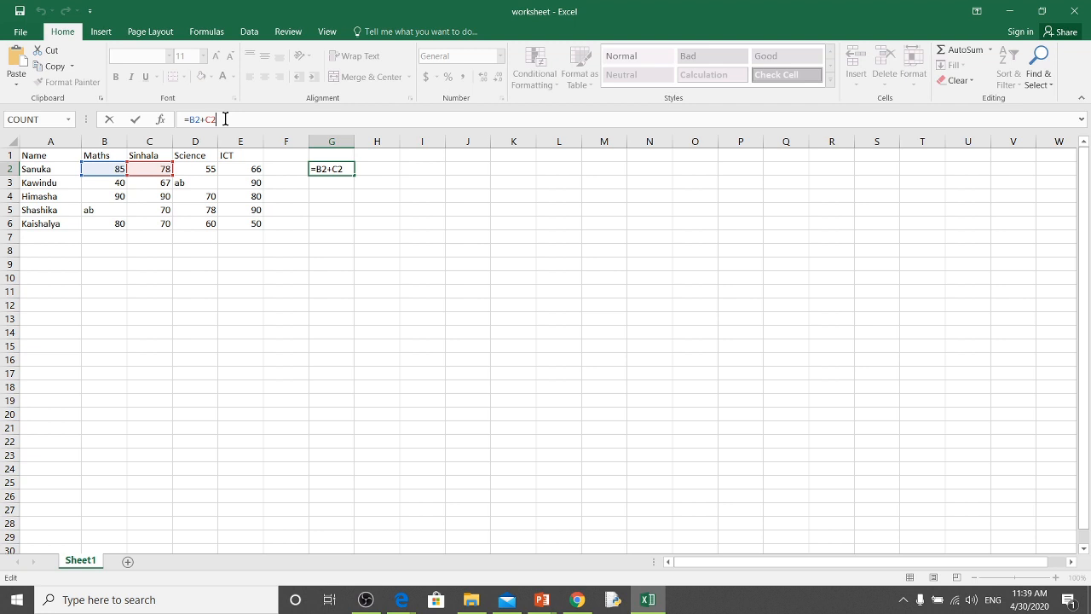
key(BackSpace)
key(BackSpace)
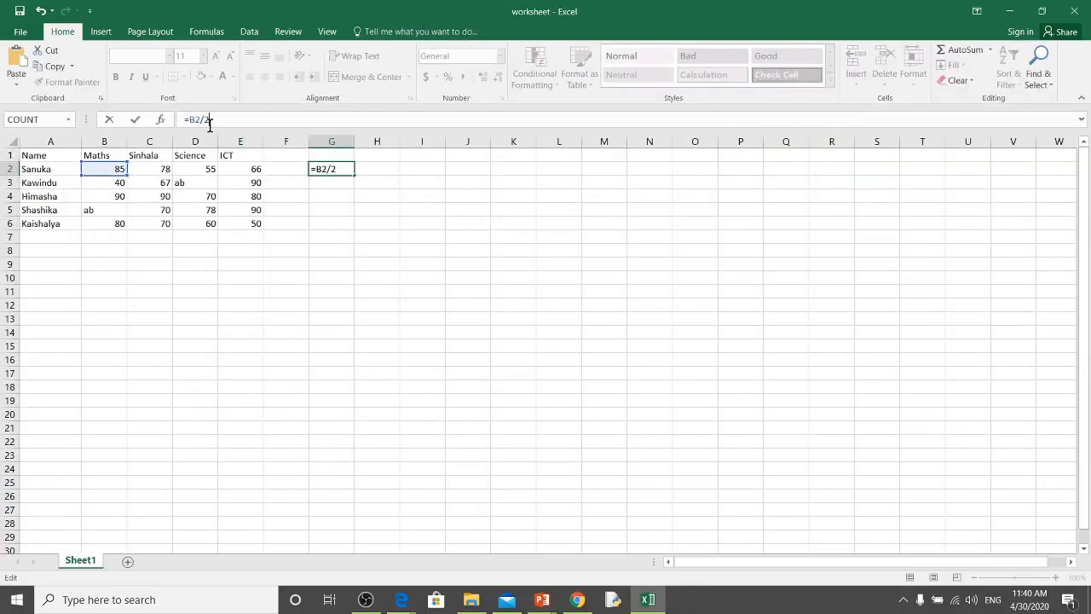
key(Return)
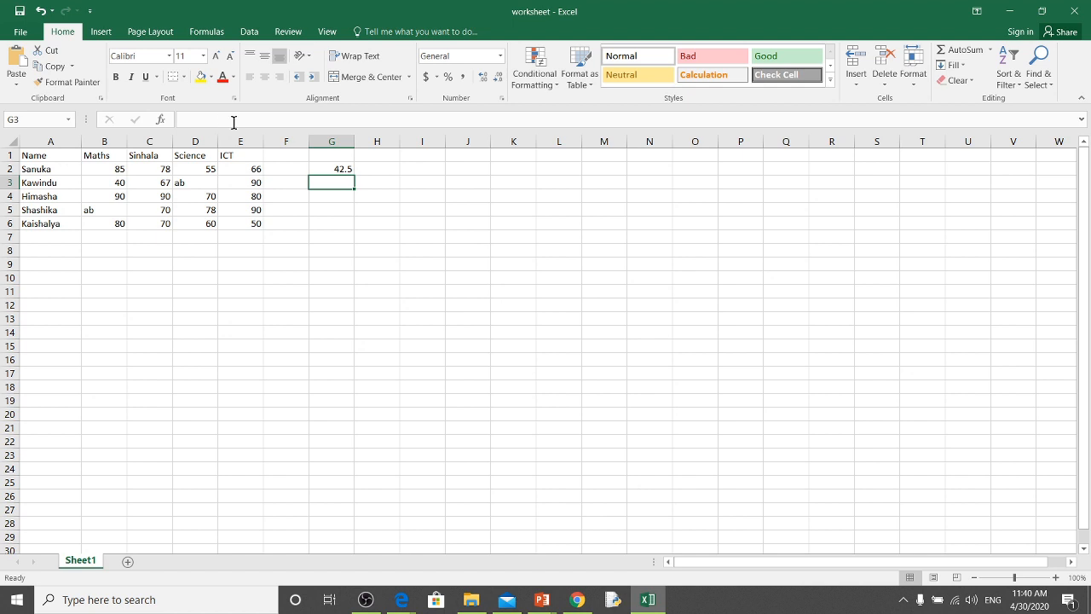
click(327, 168)
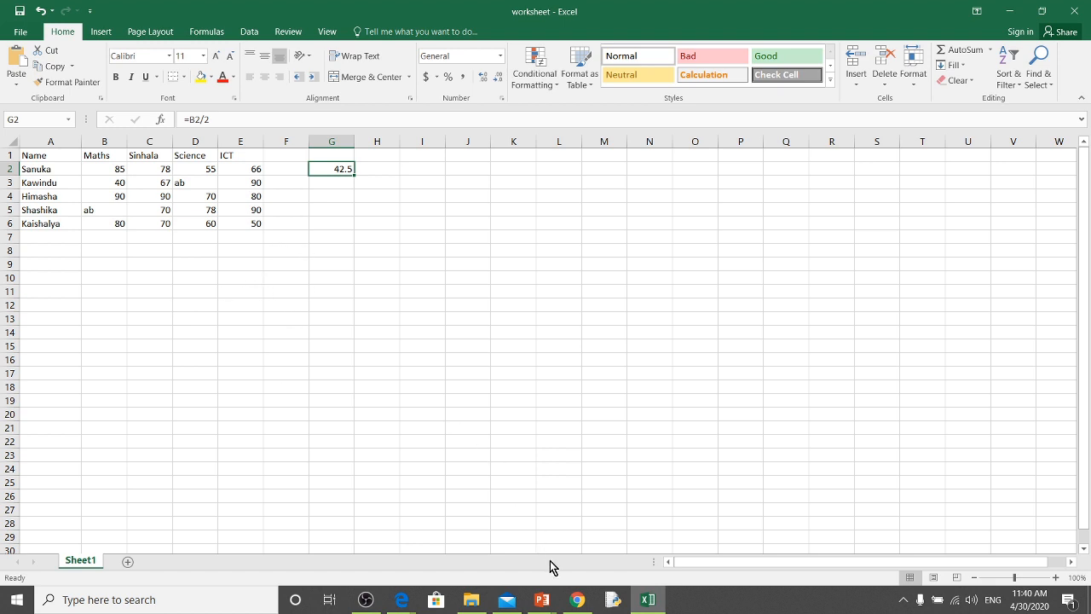
Step: Close the worksheet workbook without saving its changes, and advance the slideshow to the slide listing the SUM, AVERAGE, MAX, MIN and COUNT functions
click(1073, 12)
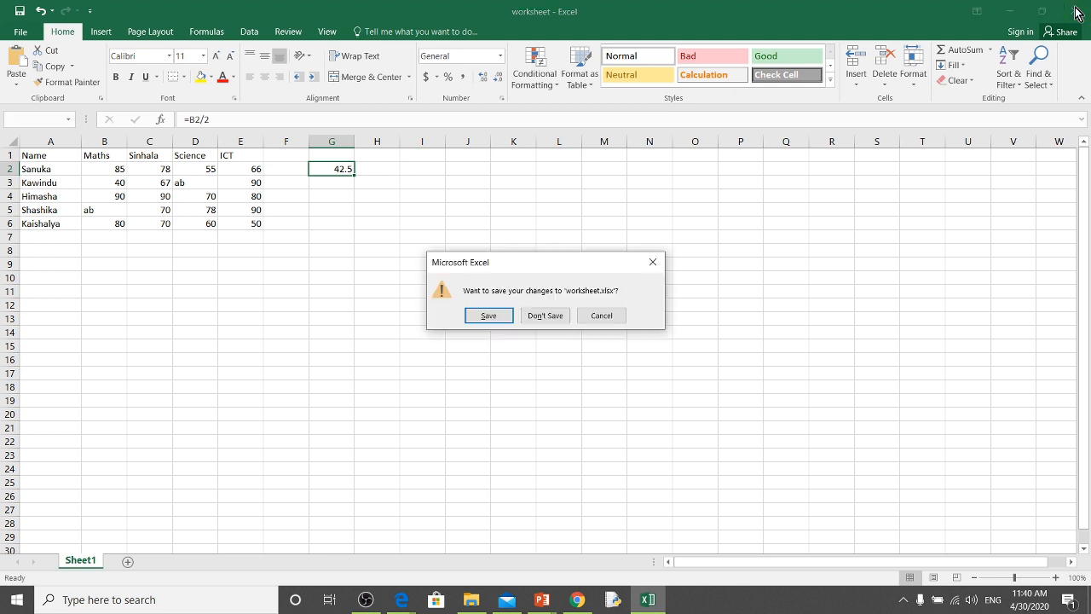
click(560, 316)
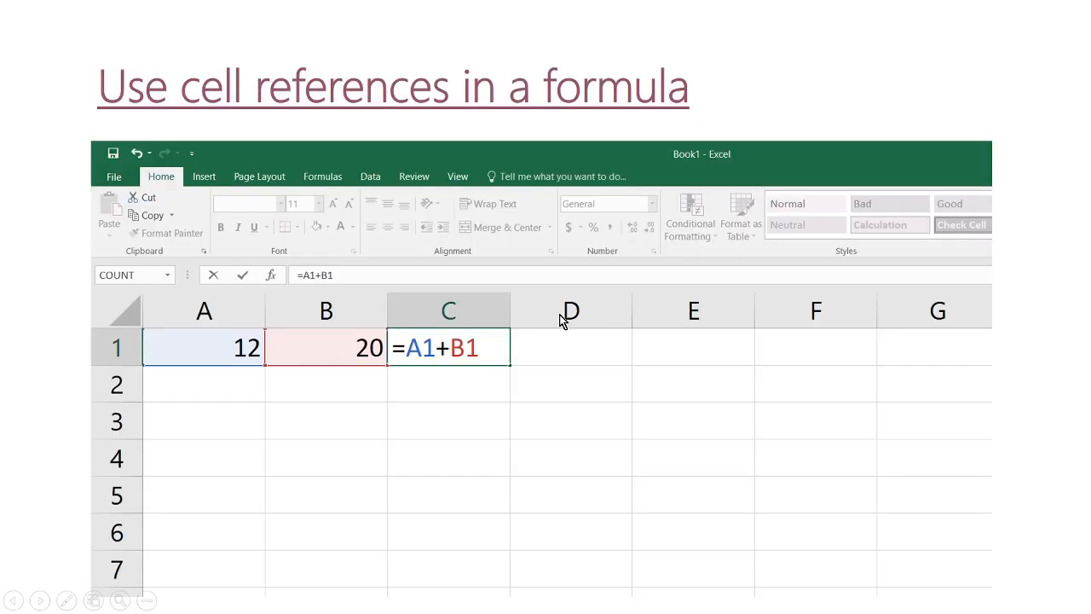
click(560, 316)
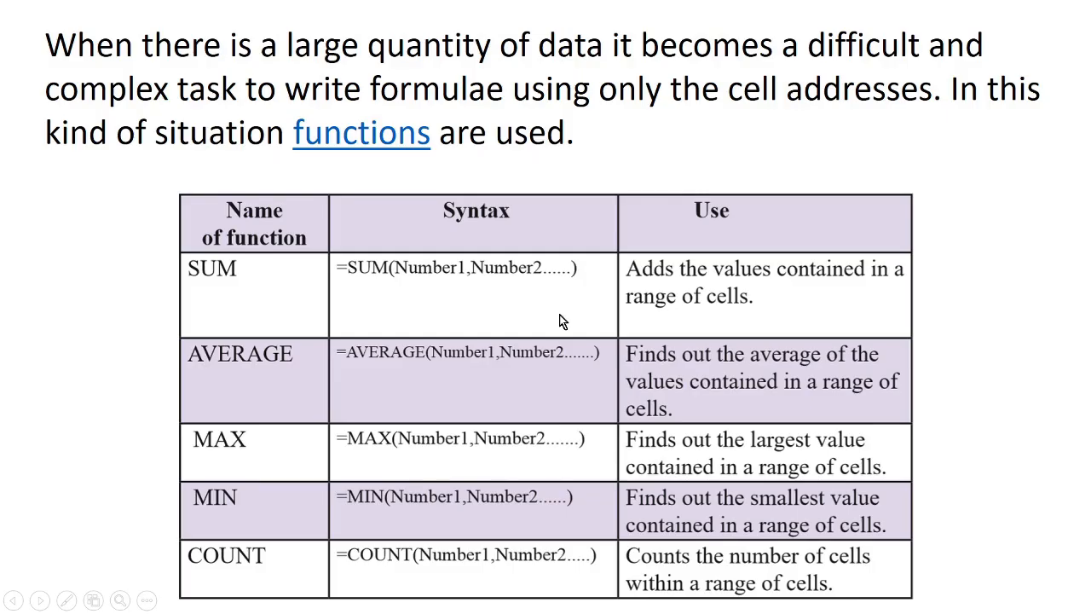
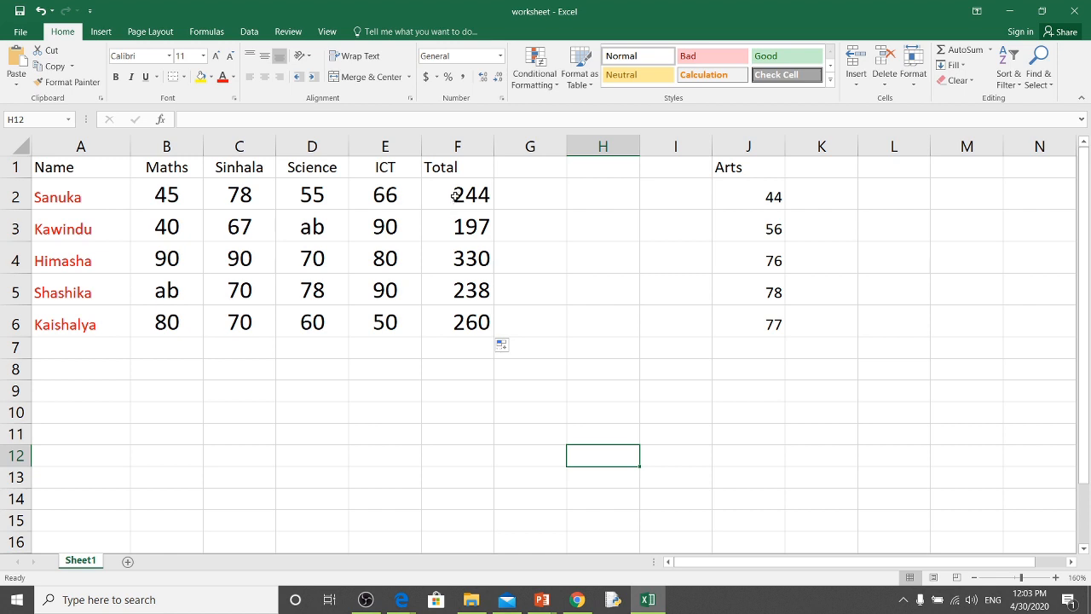
Step: Clear the five students' totals in F2:F6 of the Total column
click(458, 194)
drag(458, 194, 460, 322)
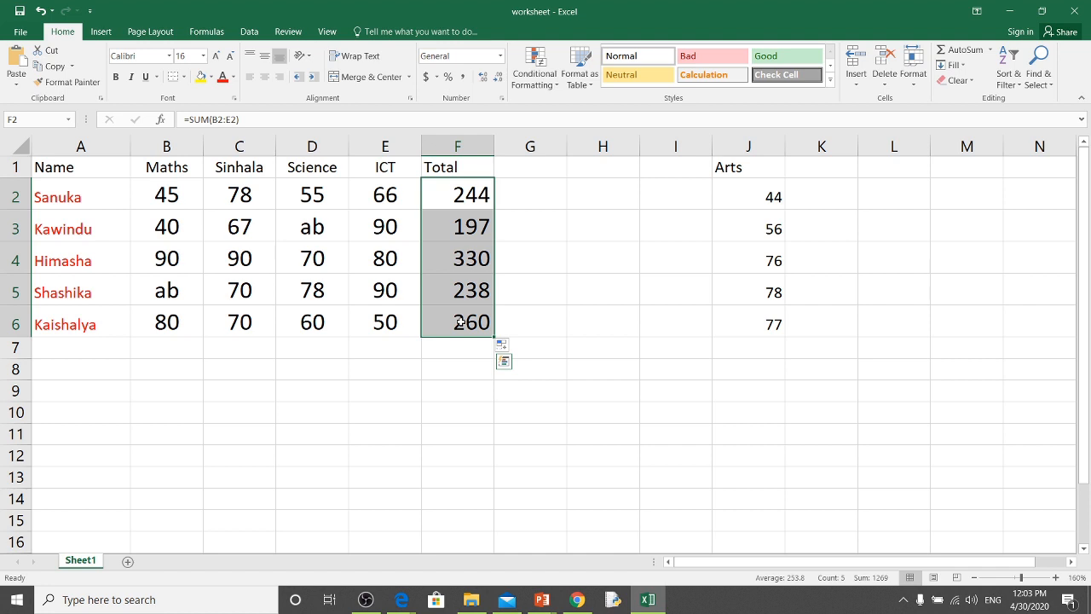
key(Delete)
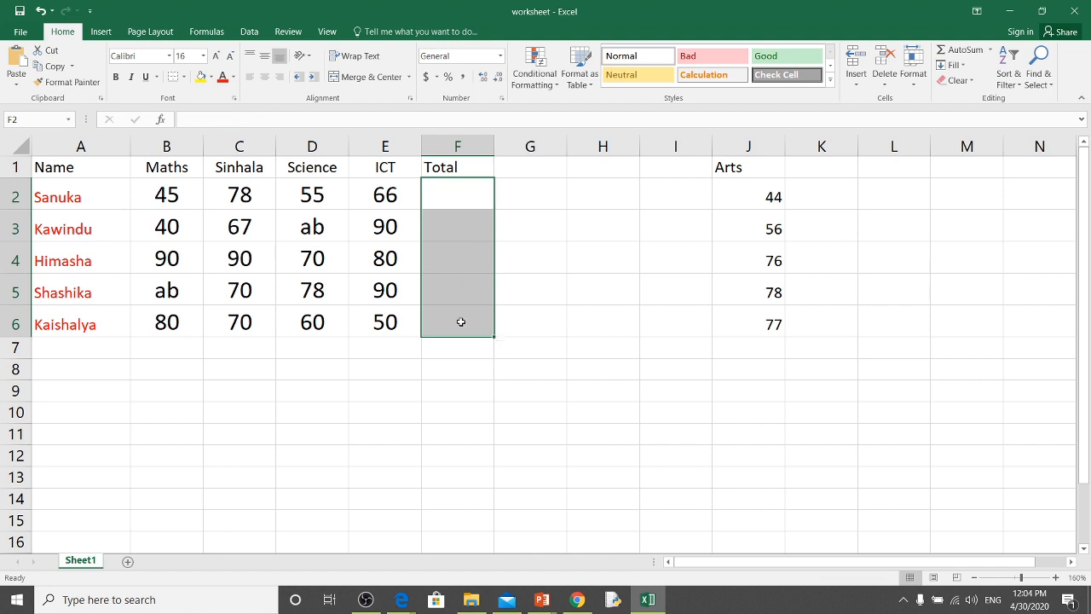
Step: Enter the formula =SUM(B2:E2) in F2 to total the first student's marks using relative cell references
click(444, 197)
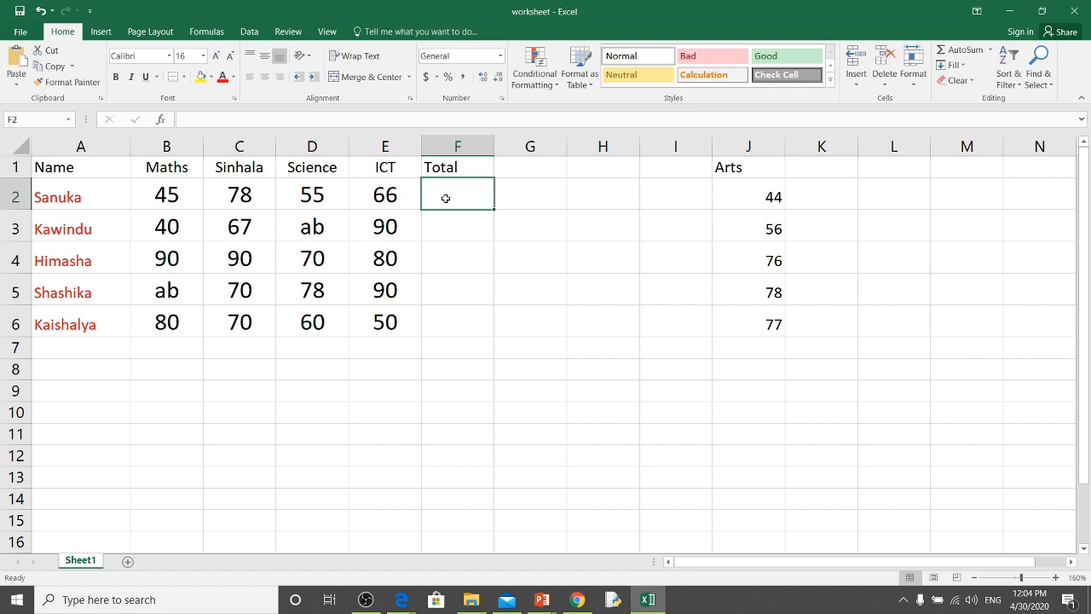
text(=)
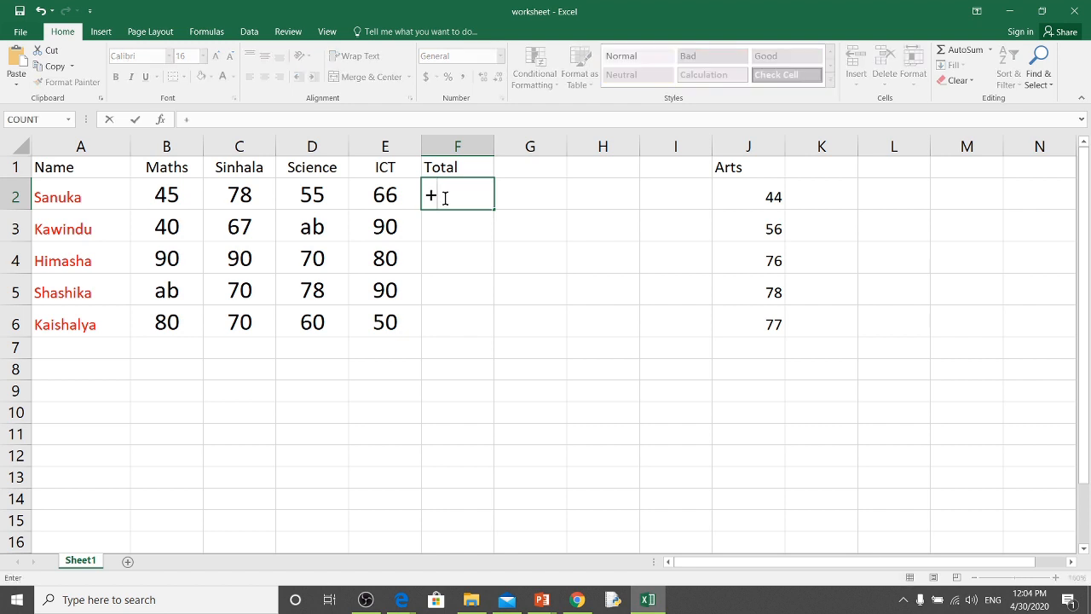
key(BackSpace)
text(=SUM()
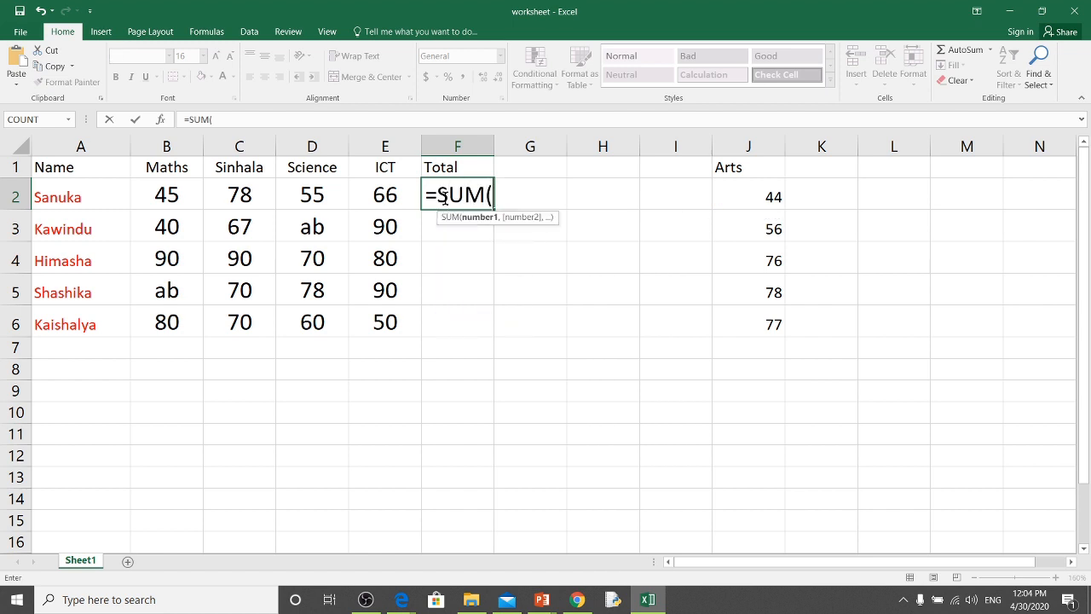
text(B2)
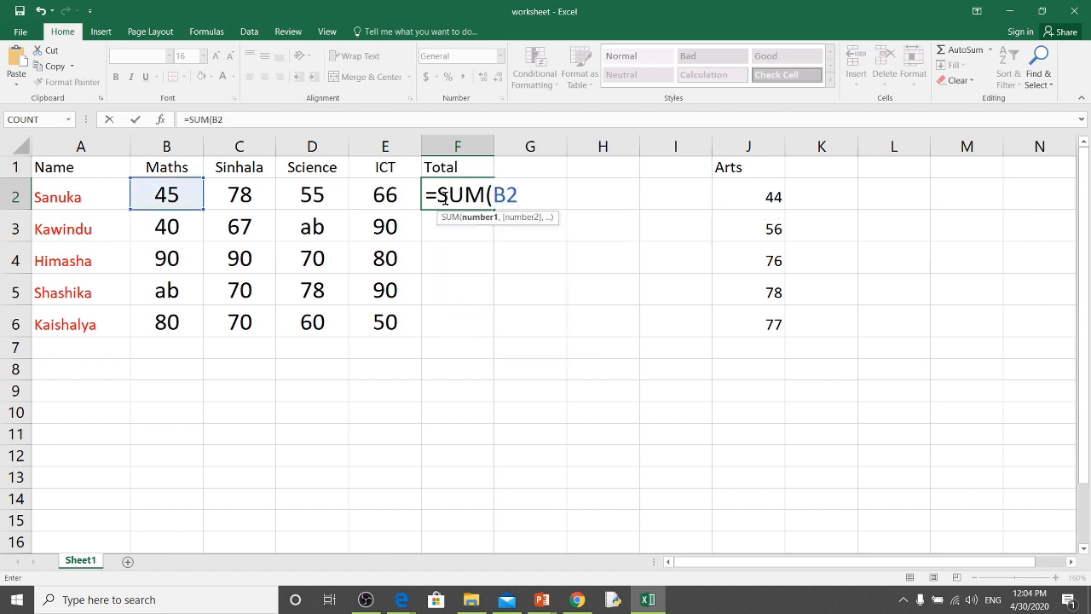
text(:E)
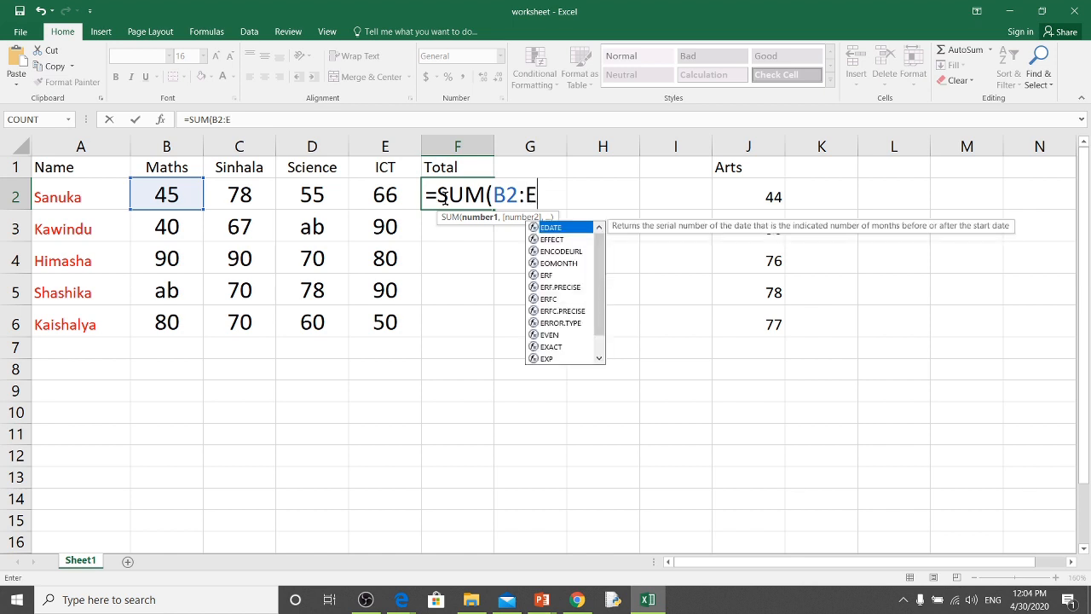
text(@)
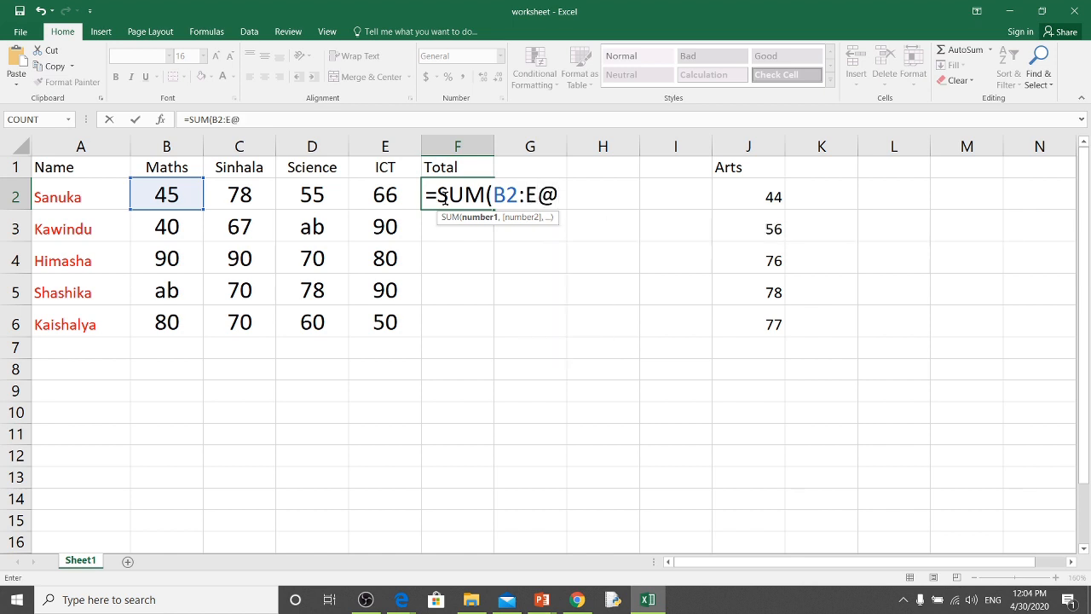
key(BackSpace)
text(2))
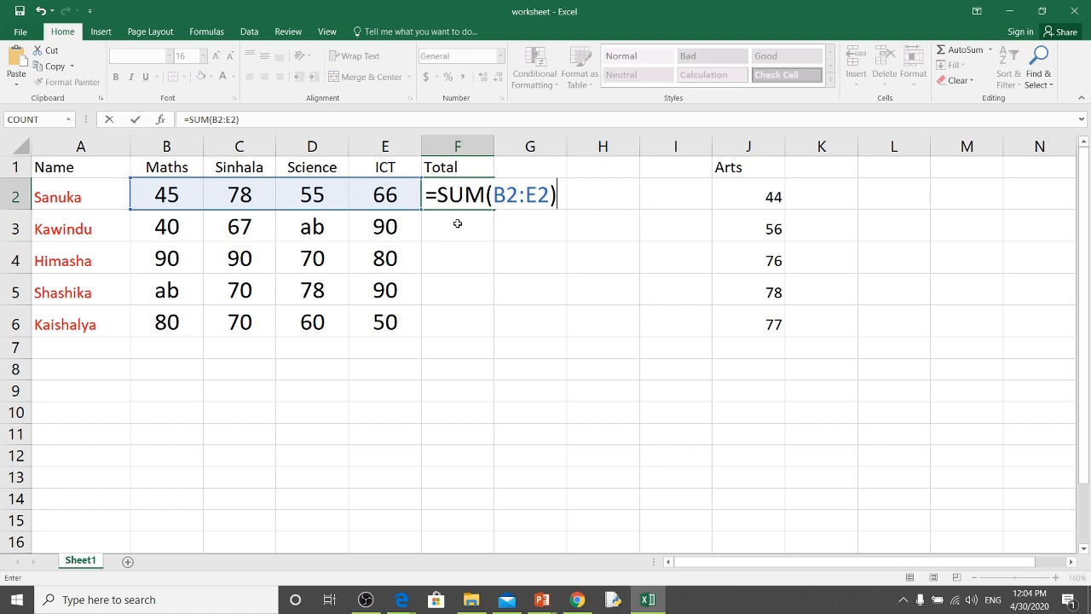
key(Return)
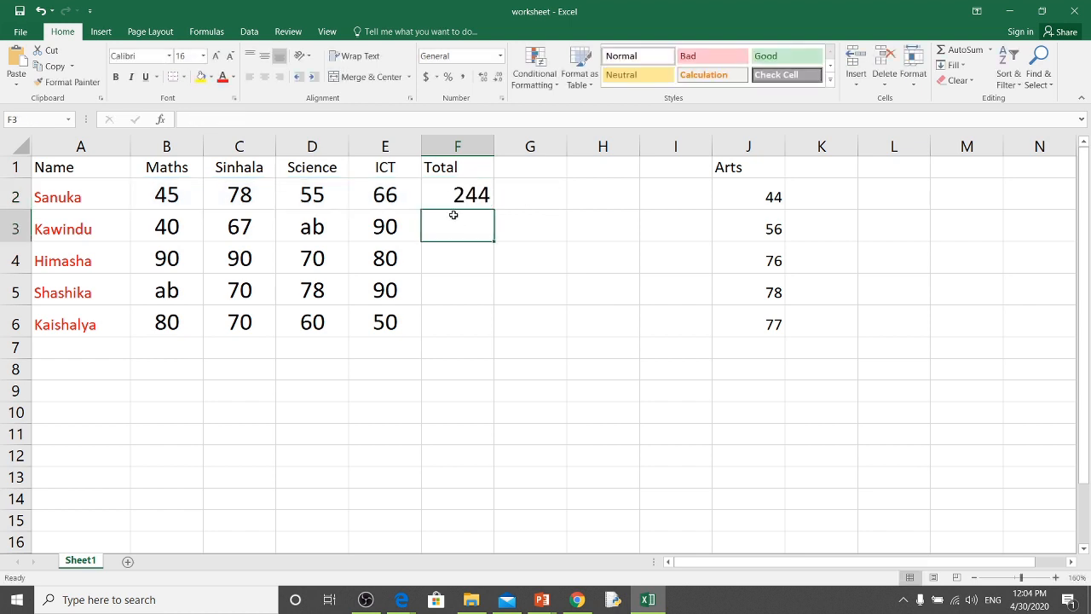
Step: Replace the formula in F2 with =SUM($B$2:$E$2), using absolute row and column references
click(450, 194)
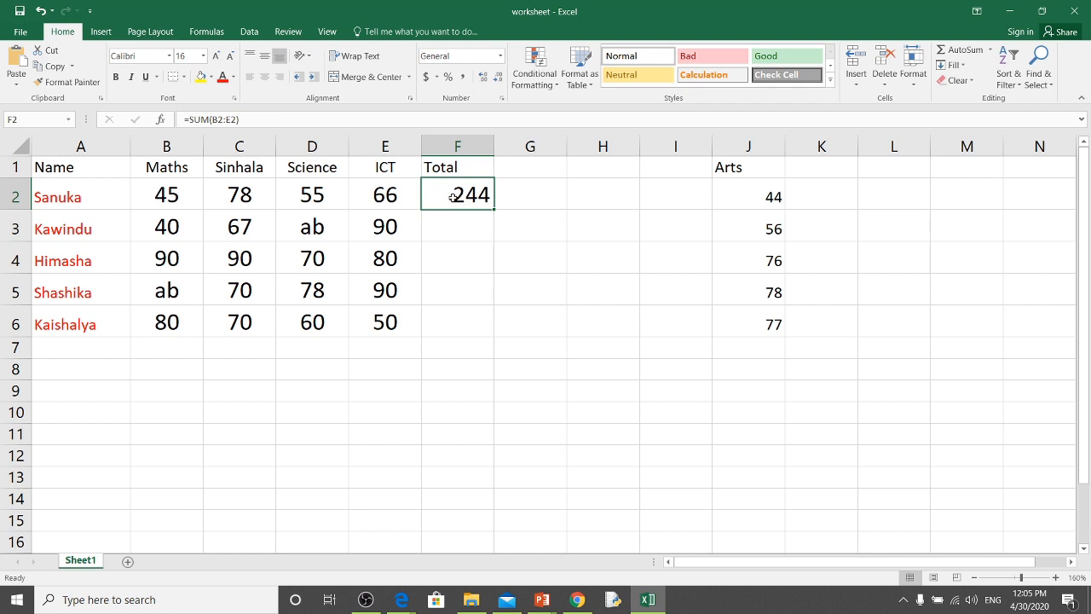
click(485, 231)
click(468, 196)
key(Delete)
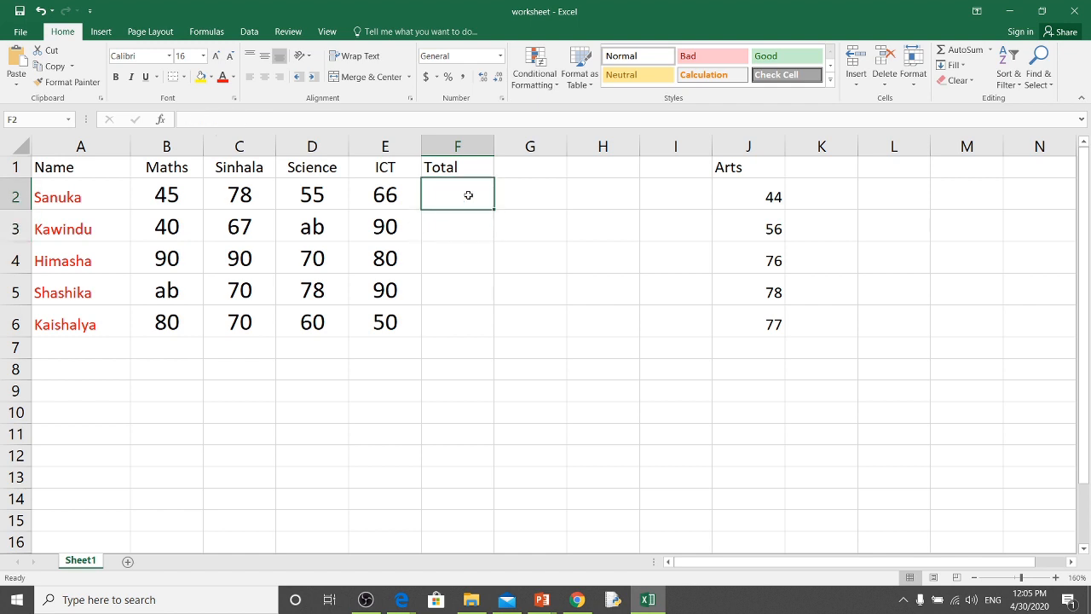
text(+)
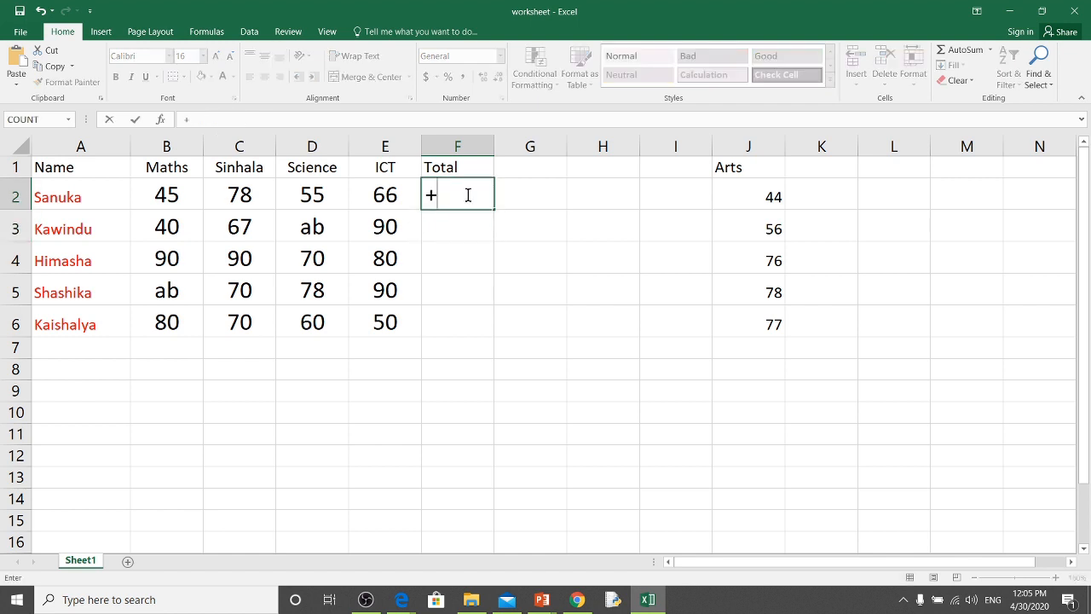
key(BackSpace)
text(=SUM()
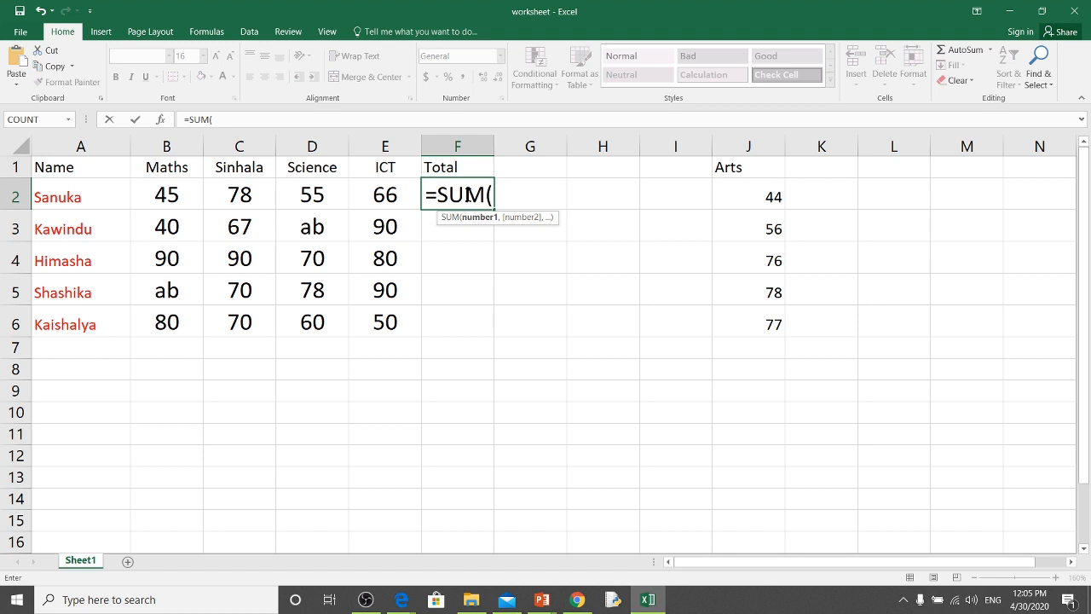
text($B$2)
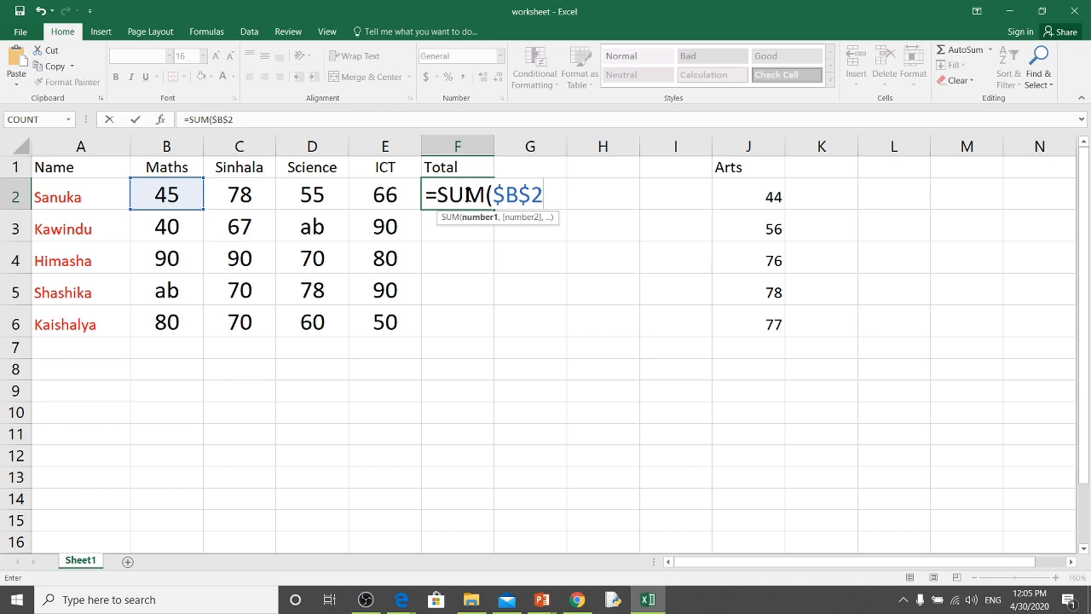
text(:$E$2)
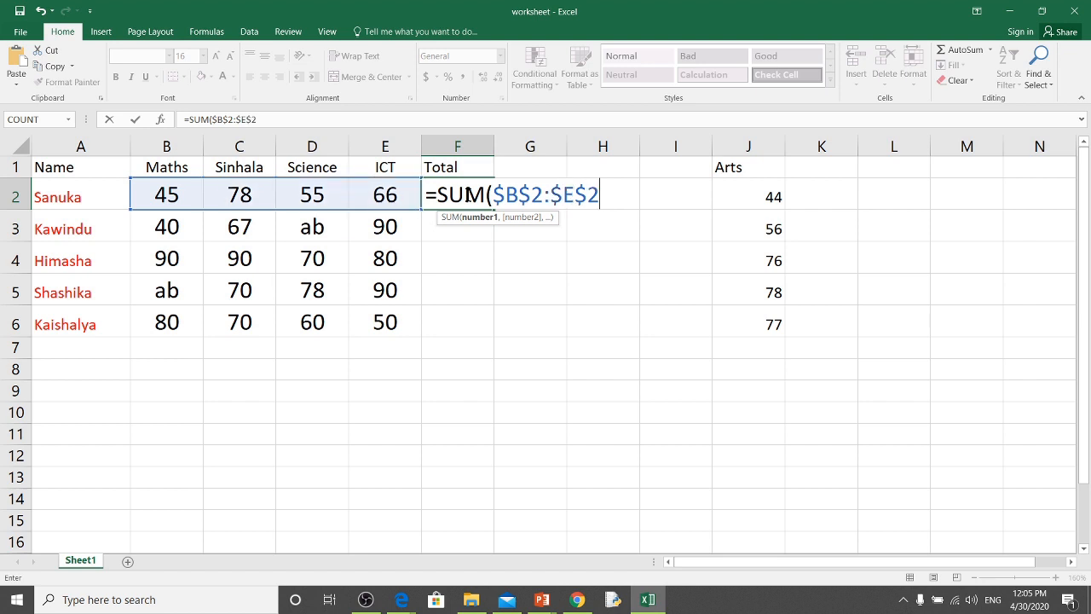
text())
key(Return)
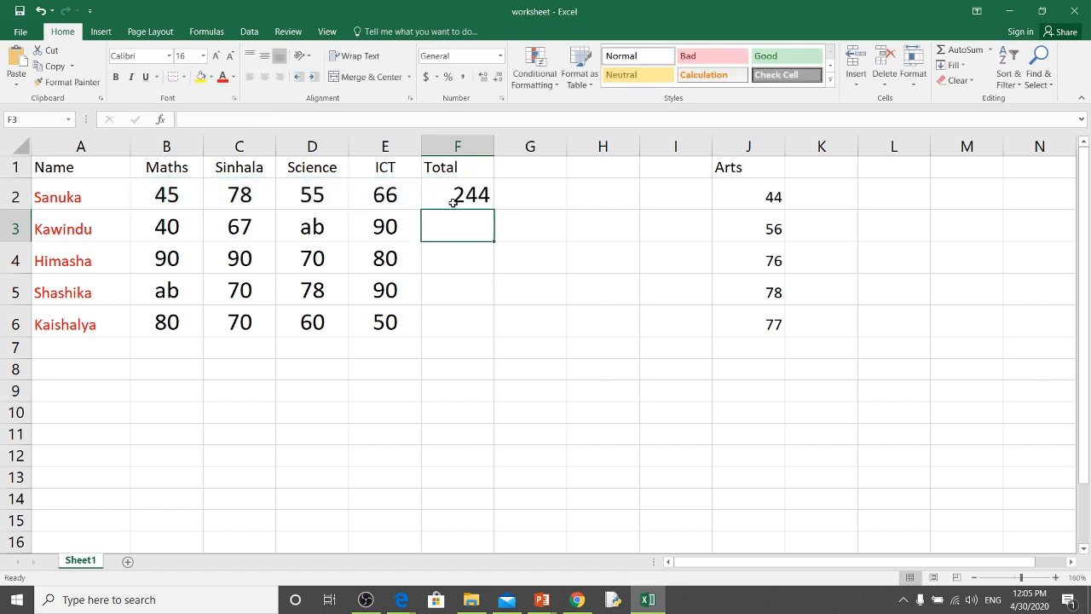
Step: Copy the absolute-reference SUM formula from F2 down through F6 for the remaining students
click(458, 195)
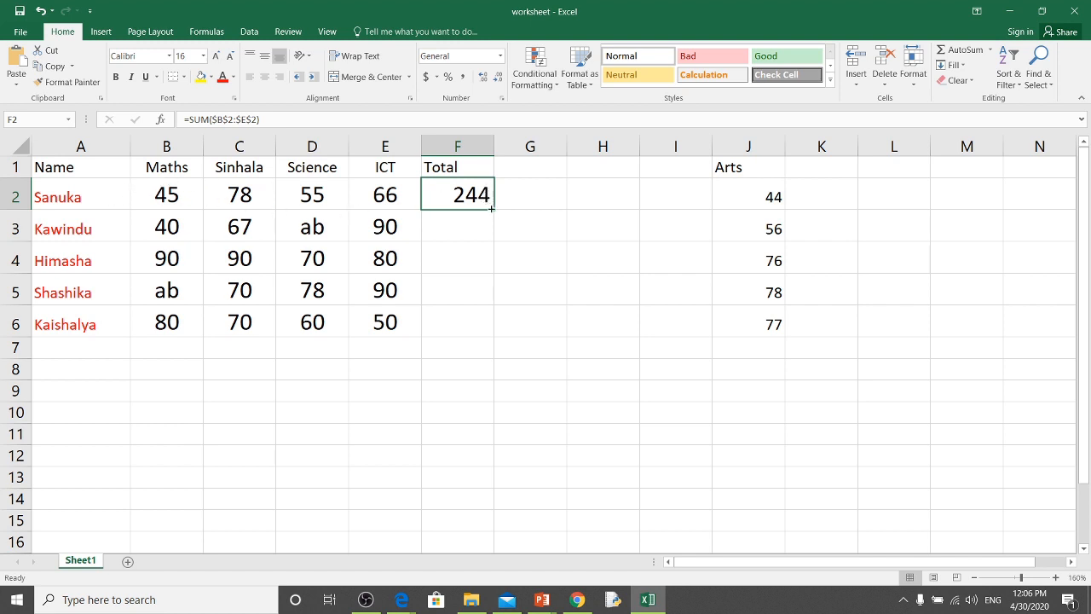
drag(493, 210, 493, 338)
click(531, 333)
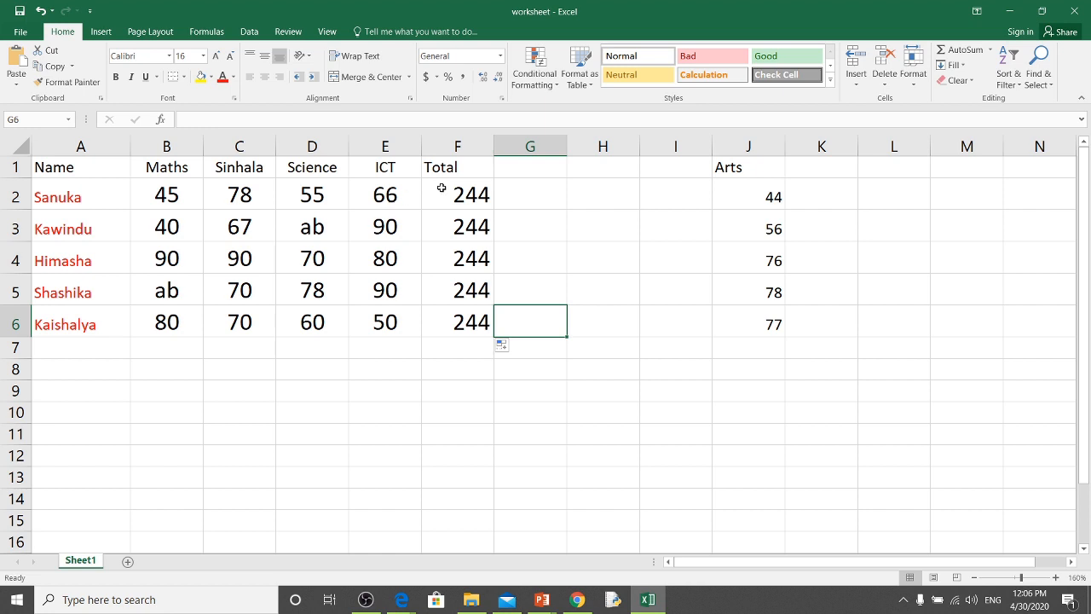
Step: Clear the absolute-reference totals from F2:F6
click(468, 193)
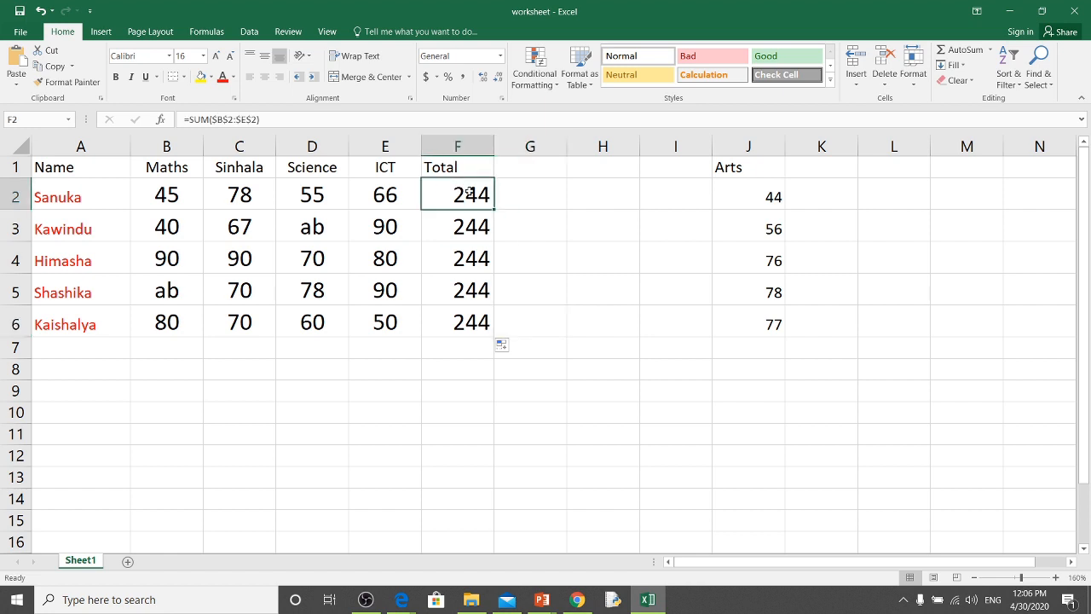
drag(468, 193, 456, 316)
key(Delete)
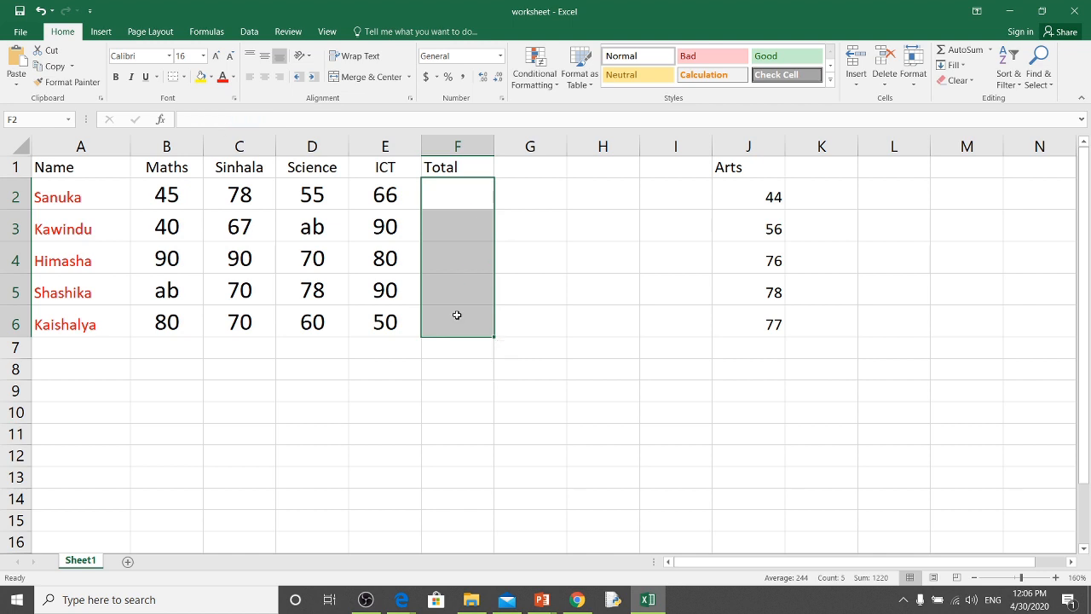
Step: Enter the relative-reference formula =SUM(B2:E2) in the emptied cell F2 to total the first student's four marks
click(453, 193)
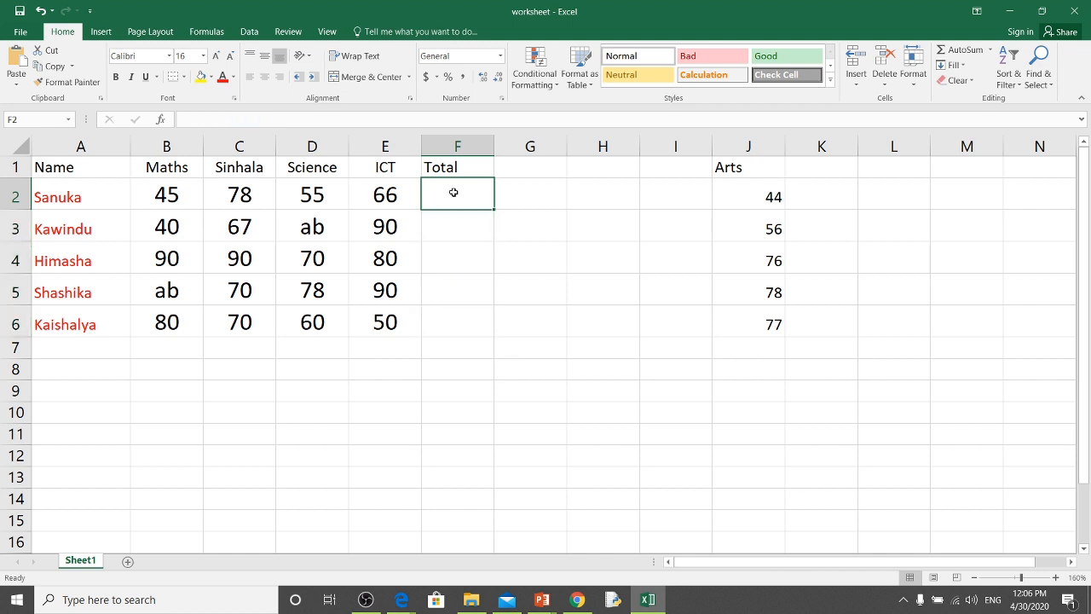
text(=SUM)
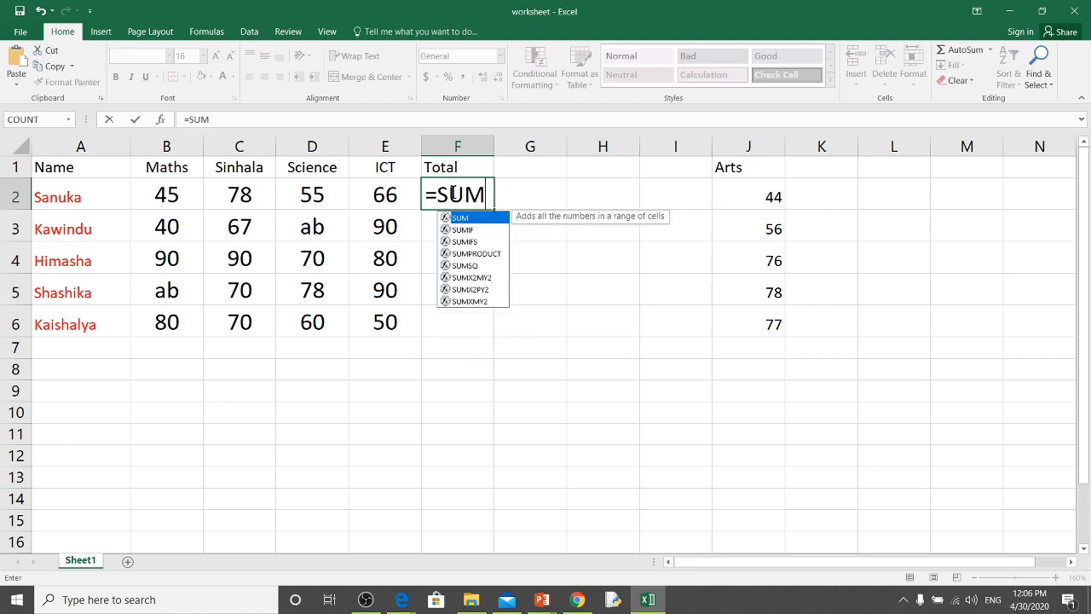
text(()
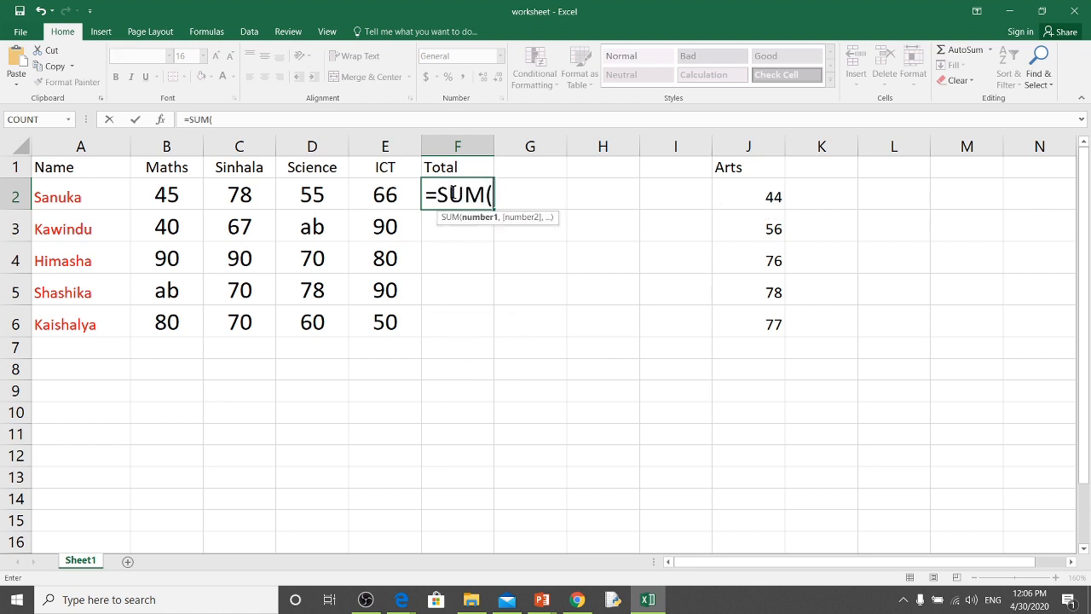
text(B)
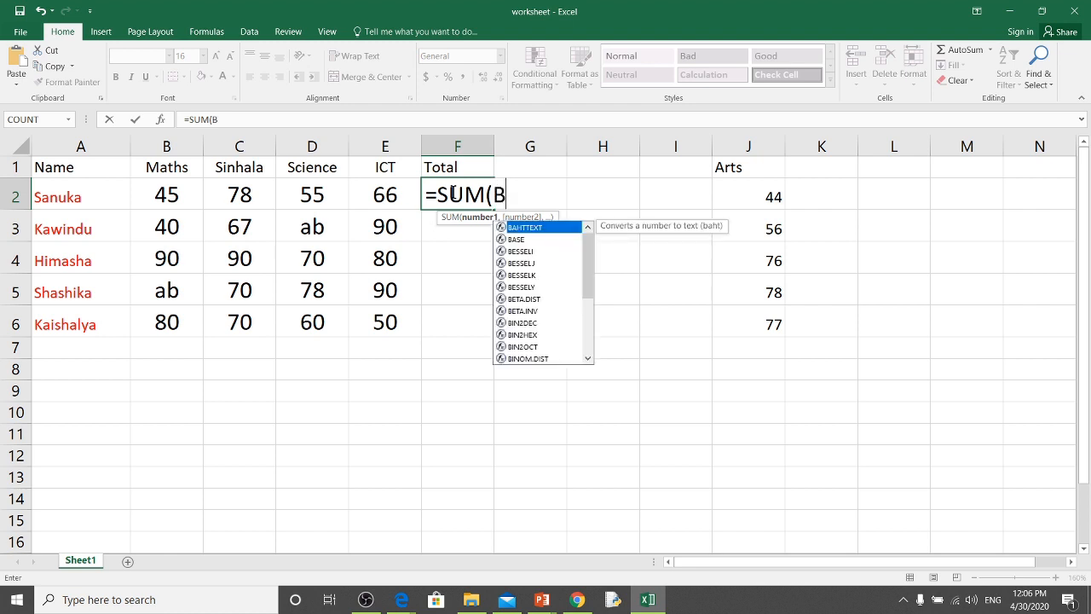
text(2:)
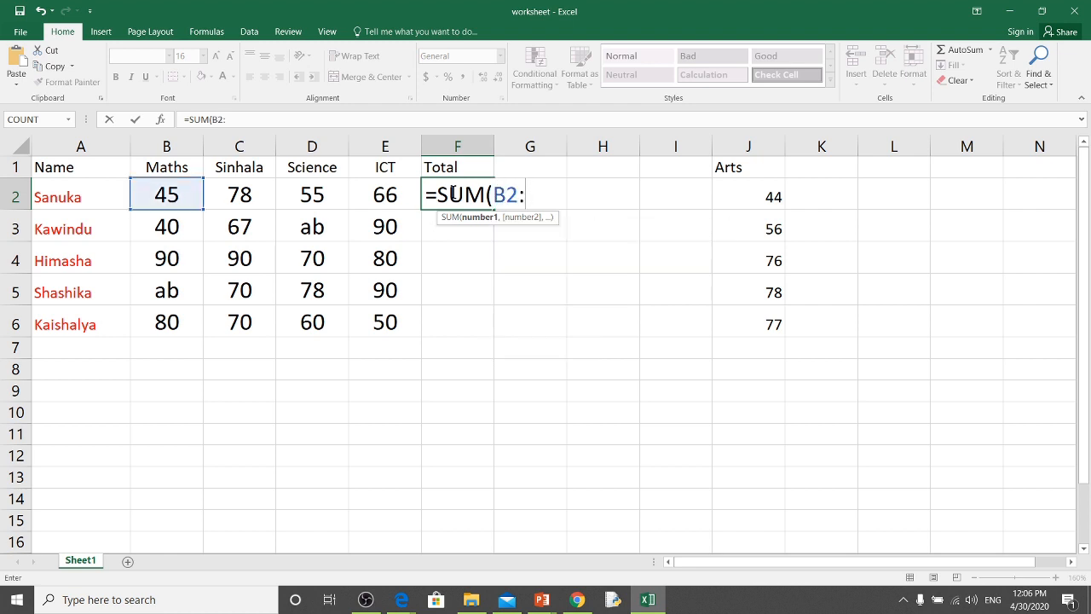
text(E2)
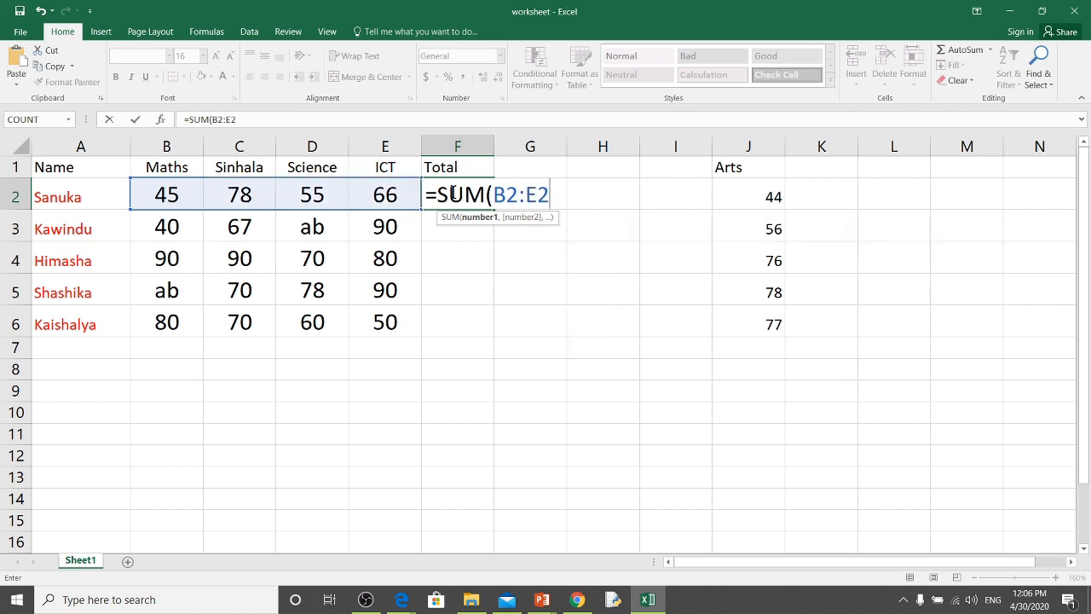
text())
key(Return)
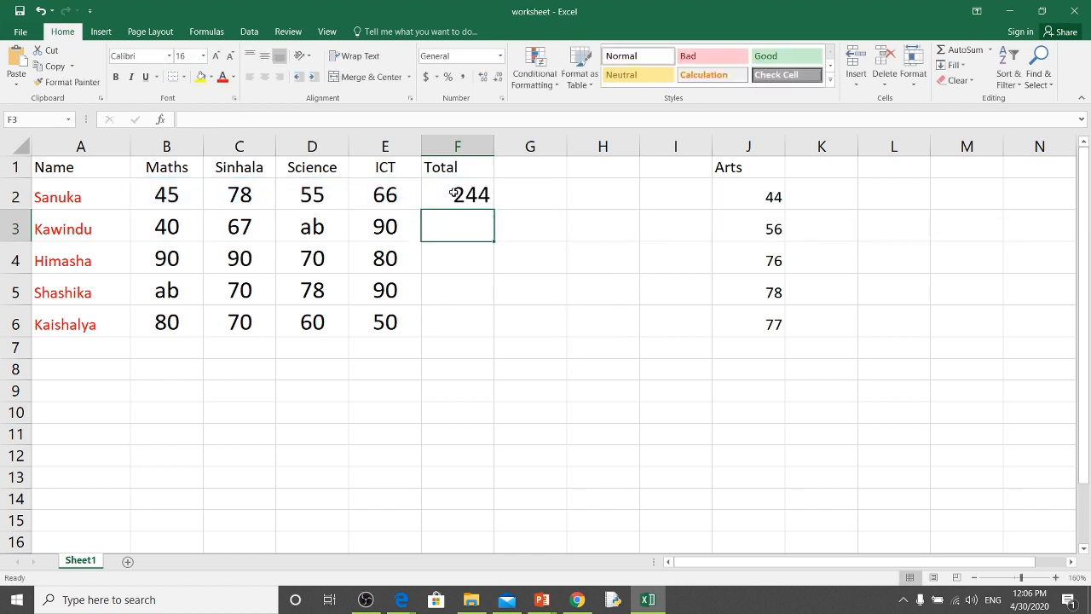
Step: Fill the relative-reference SUM formula from F2 down through F6 to total every student's marks
click(481, 196)
drag(492, 208, 495, 327)
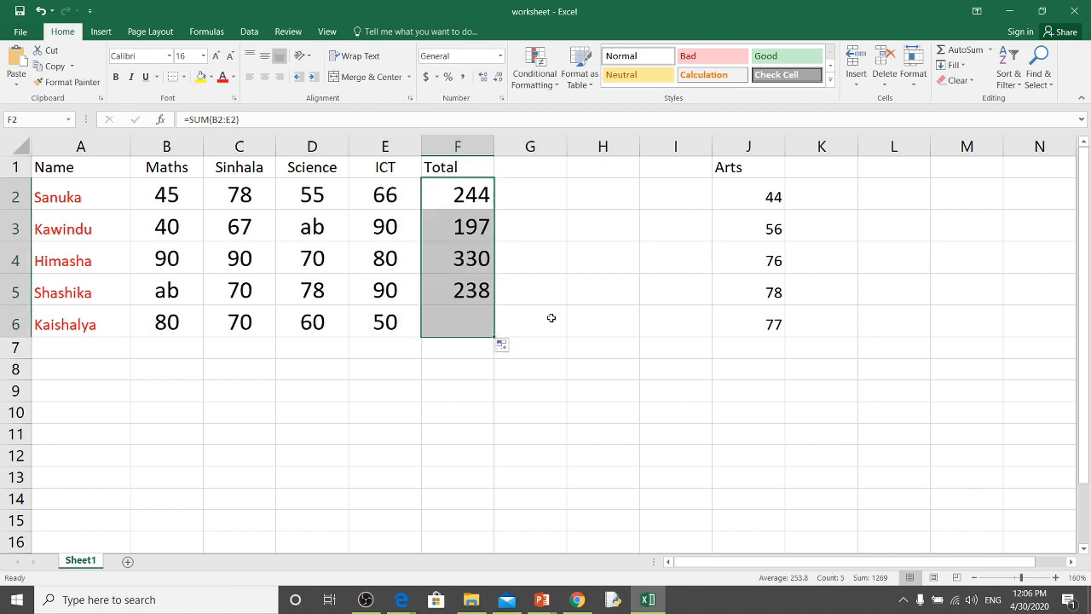
click(551, 318)
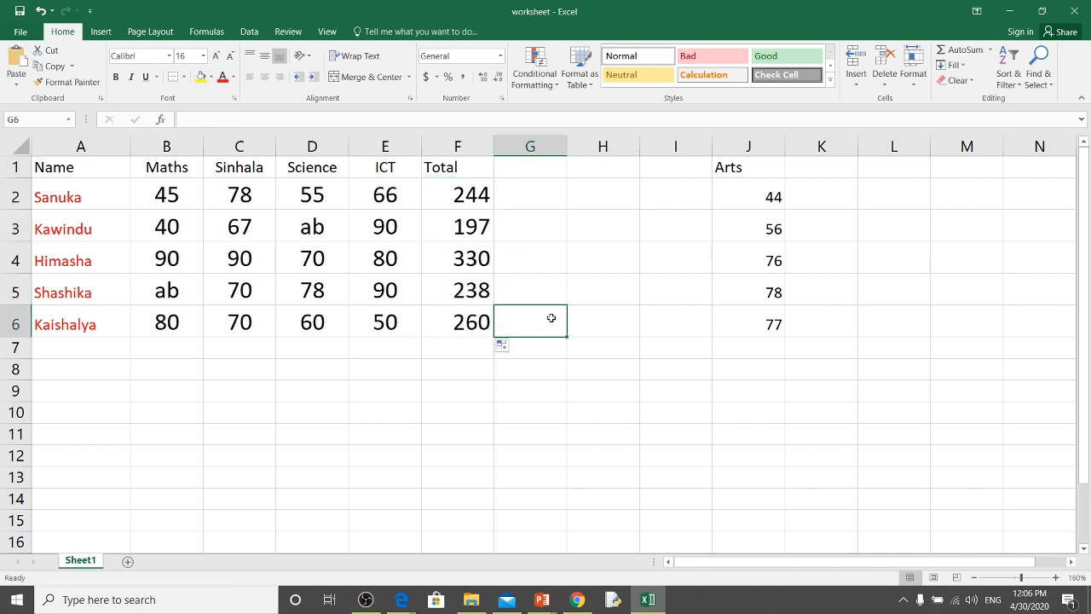
Step: Switch to the running PowerPoint slide show and advance to the slide on creating charts using spreadsheets
click(543, 600)
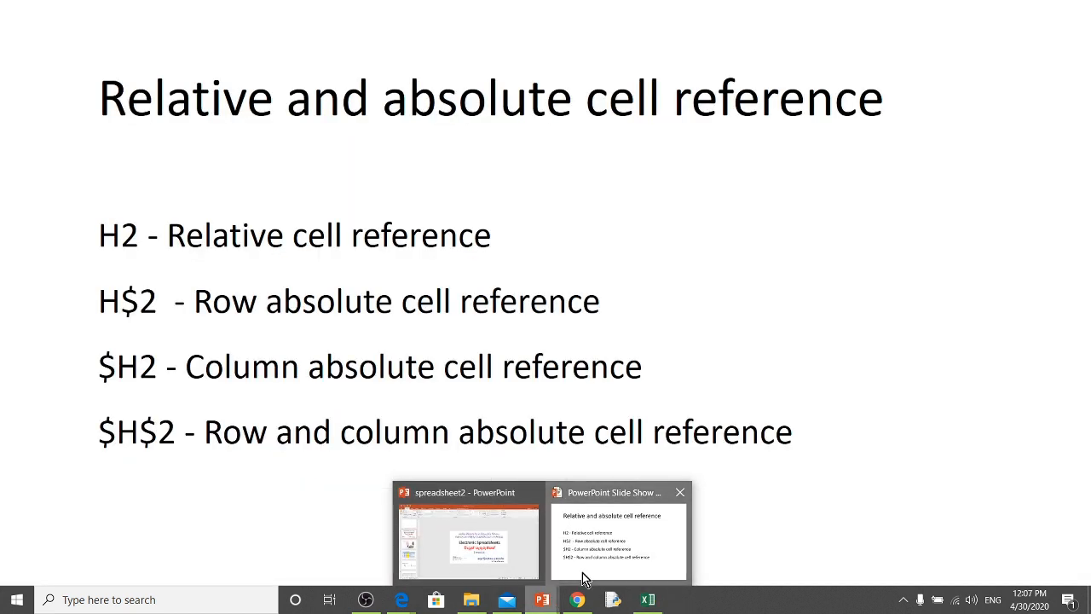
click(585, 571)
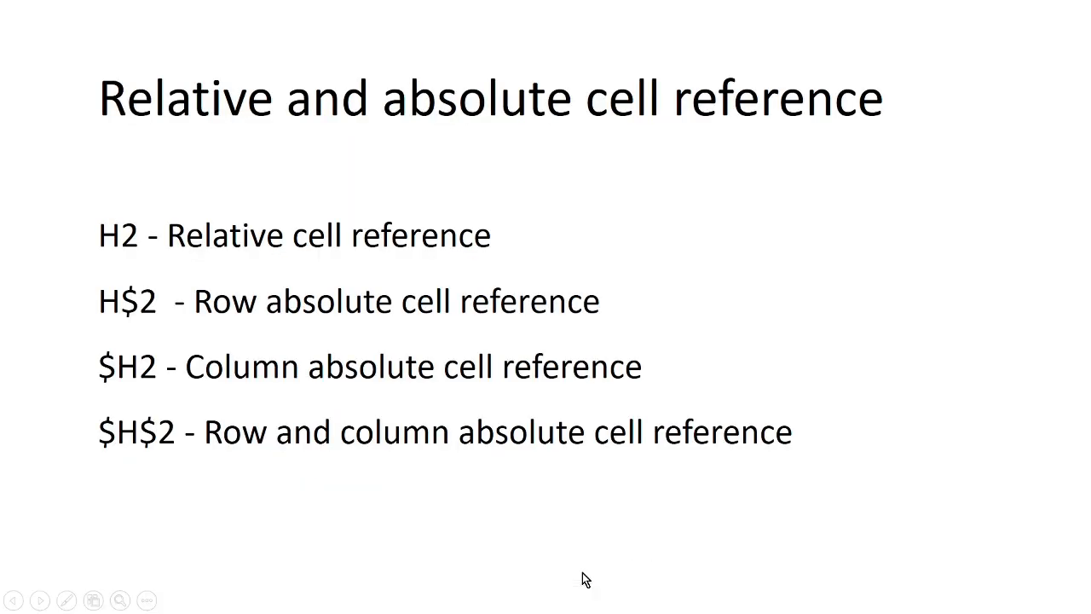
click(533, 513)
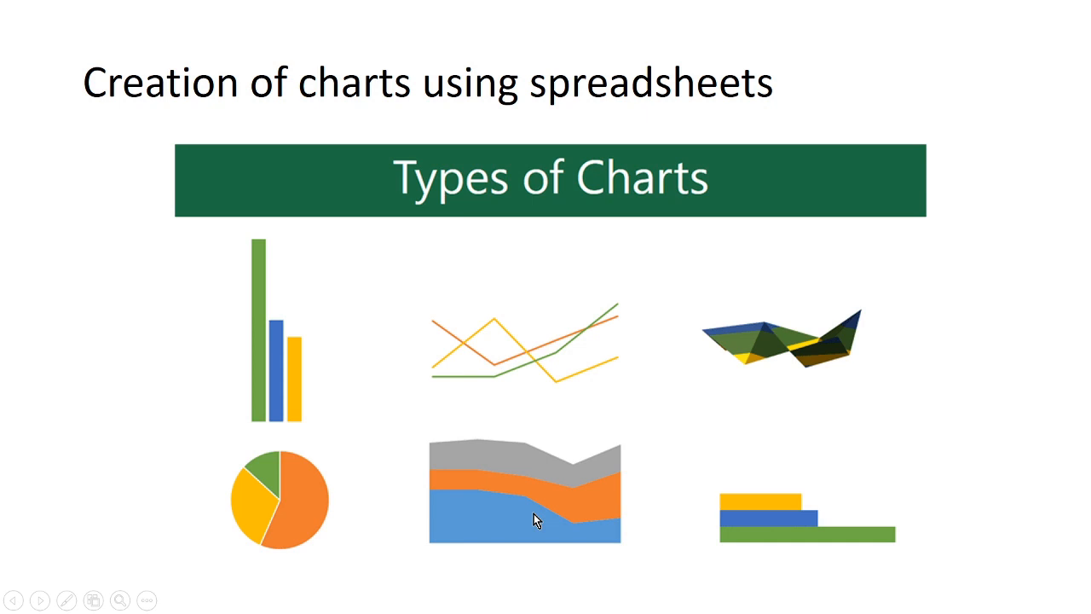
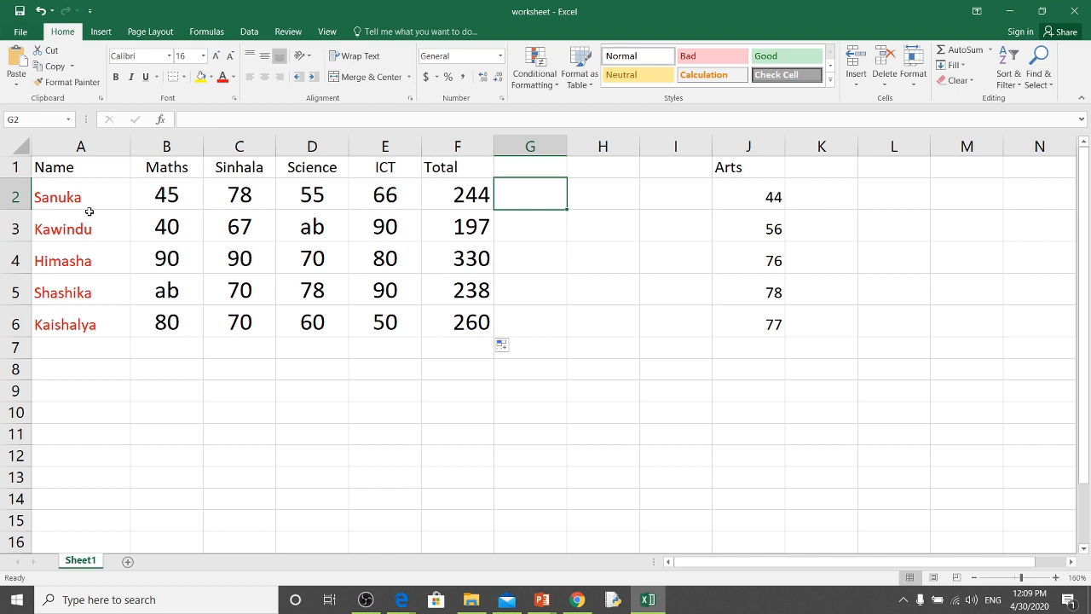
Step: In Excel, insert a 2-D clustered column chart of the names and marks in A1:E6 and move it clear of that range
drag(53, 168, 399, 323)
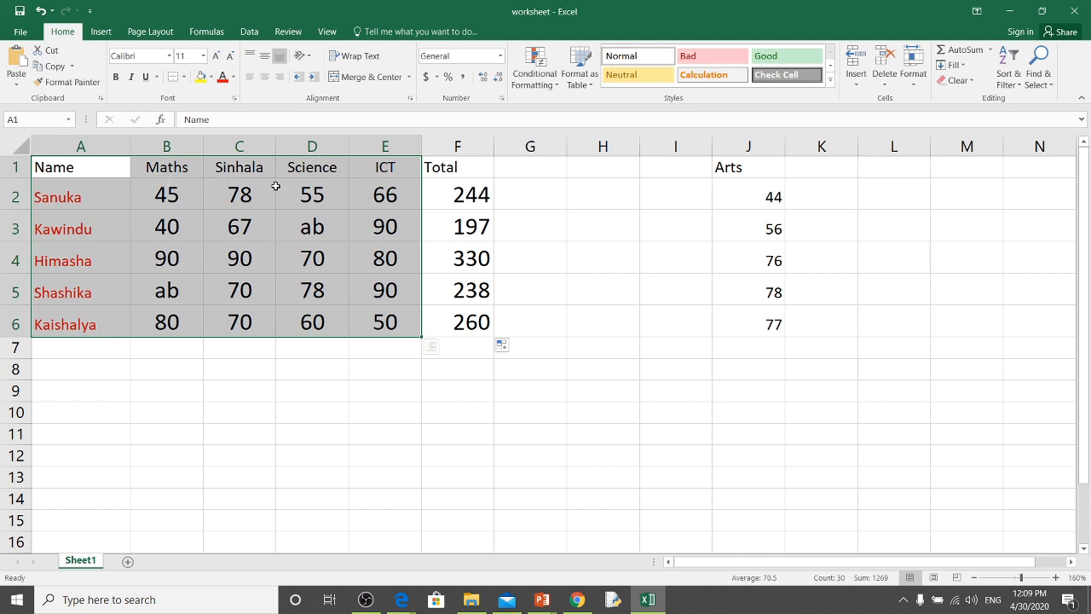
click(100, 32)
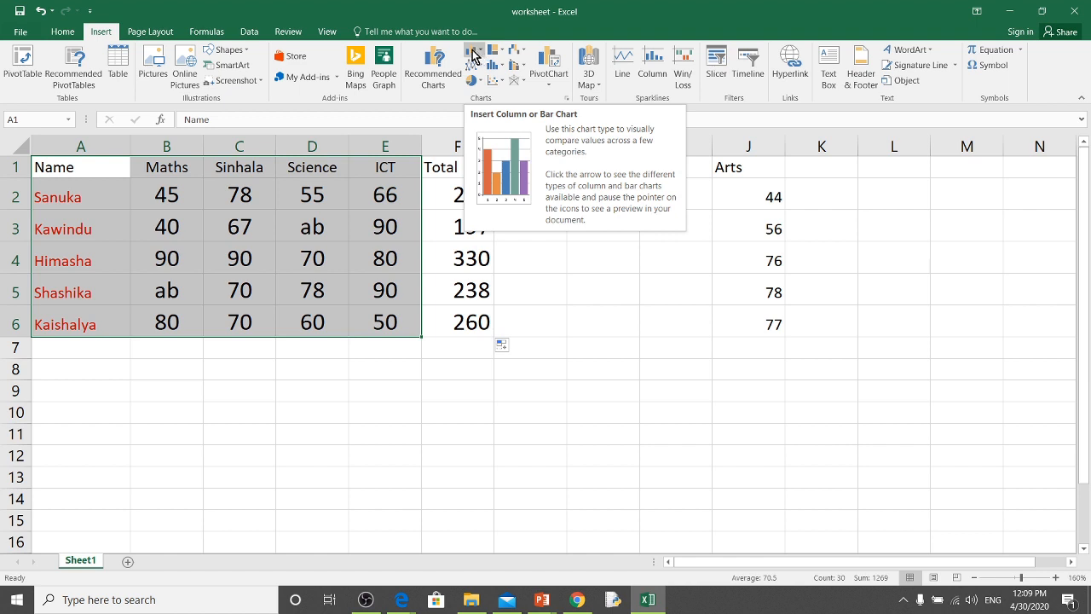
click(474, 53)
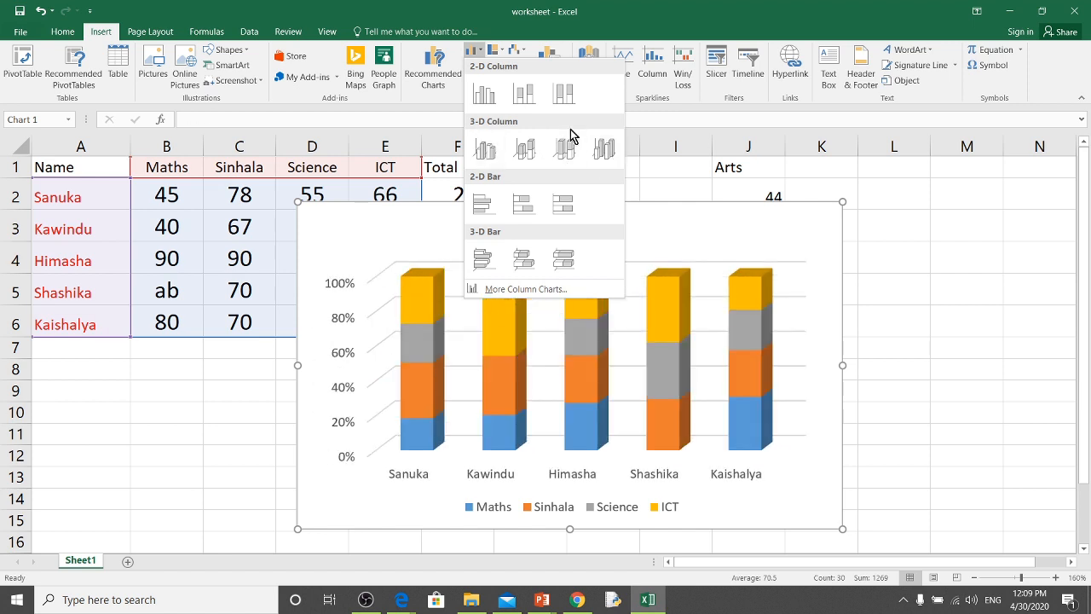
click(483, 101)
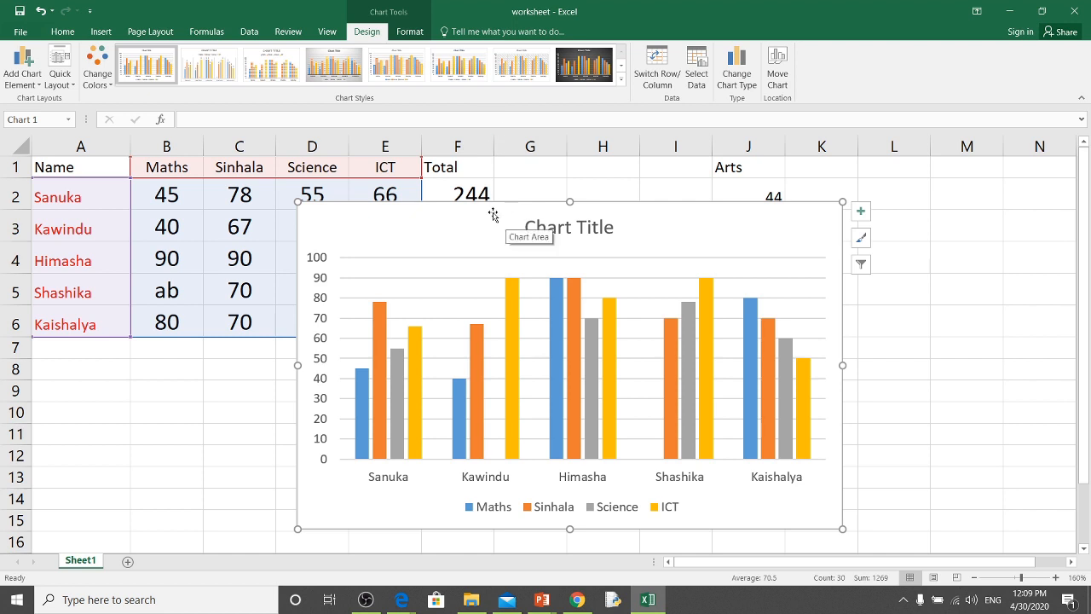
drag(496, 215, 645, 185)
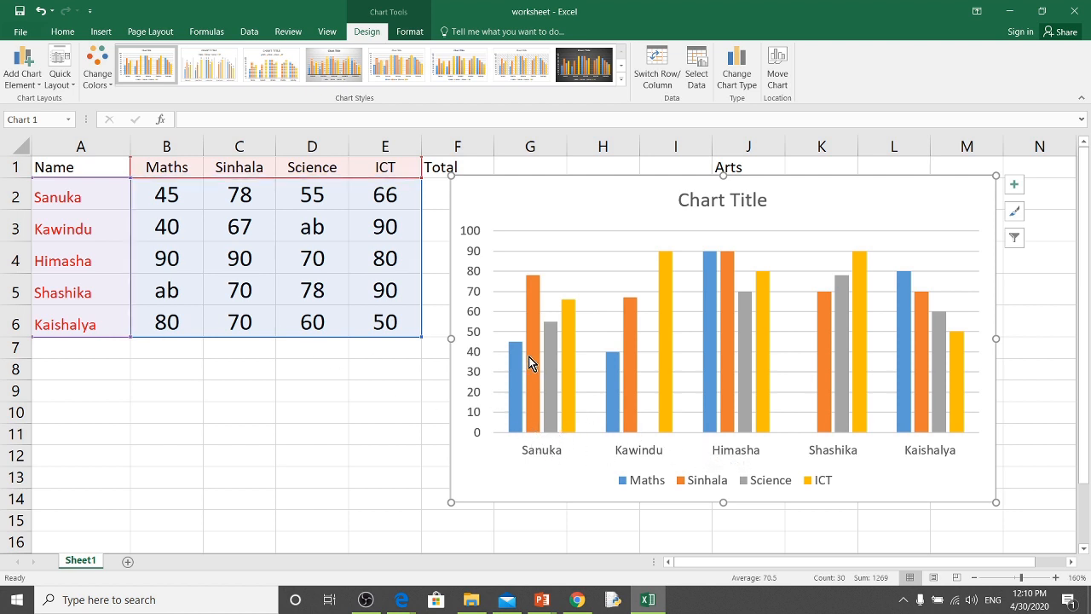
mouse_move(703, 368)
Step: Return to the PowerPoint slide show and advance past the chart types slide to the example column chart of student marks
click(543, 601)
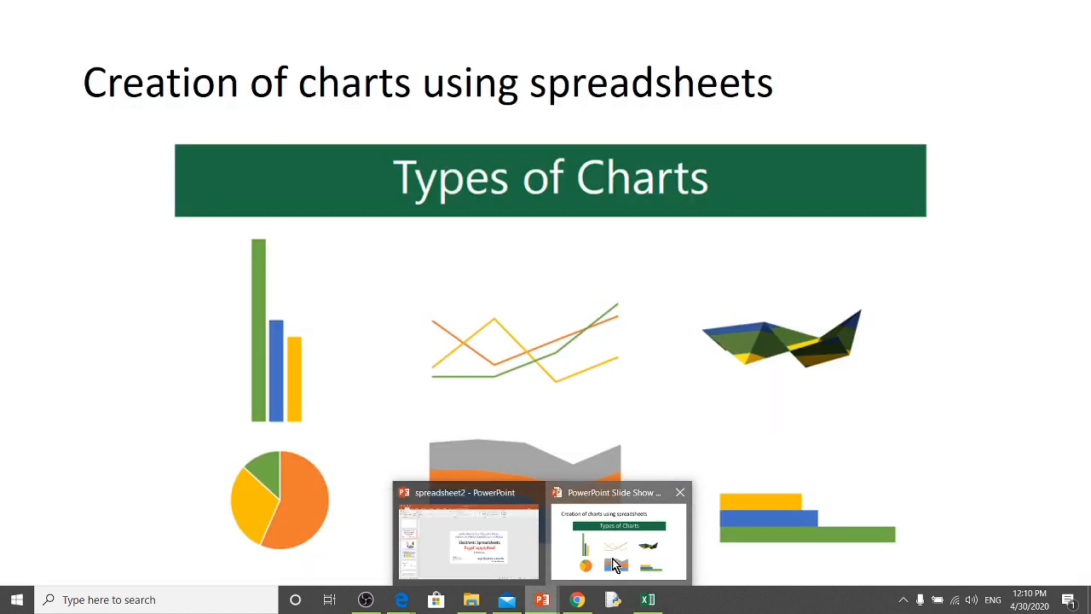
click(615, 566)
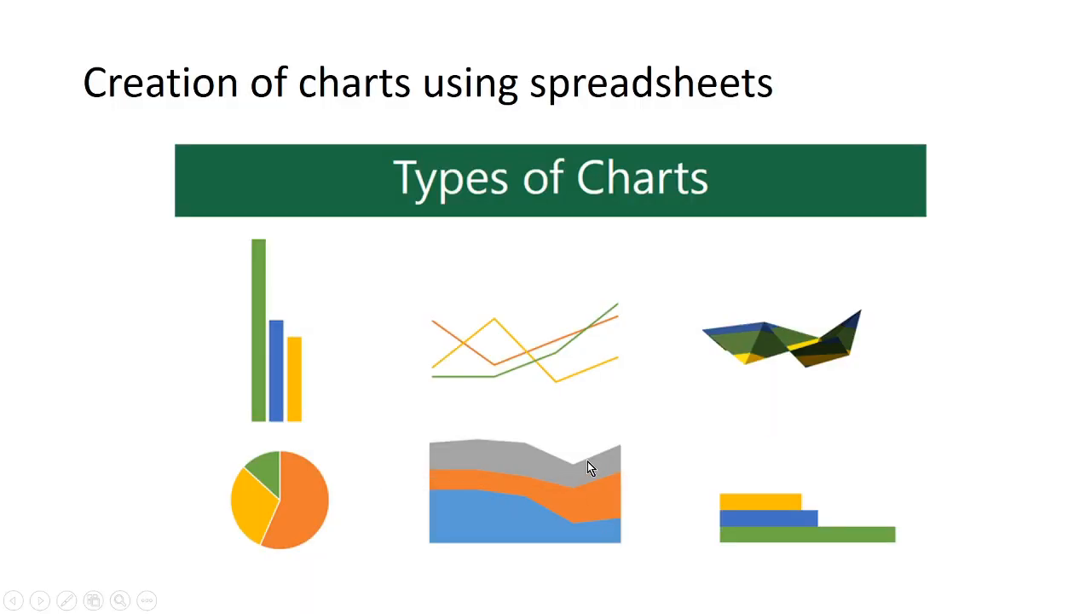
click(587, 460)
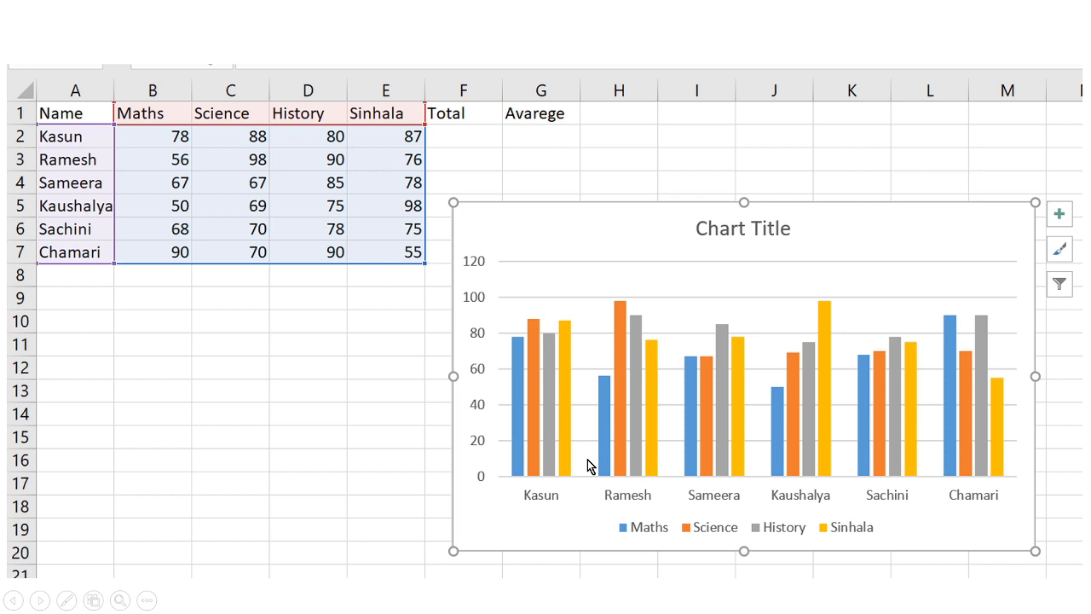
click(587, 459)
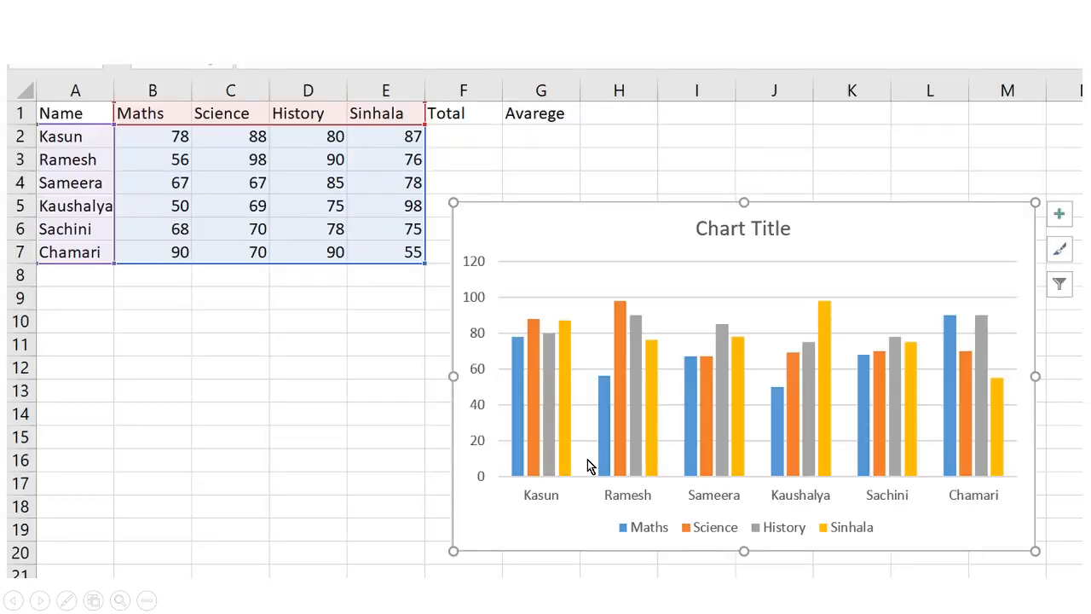